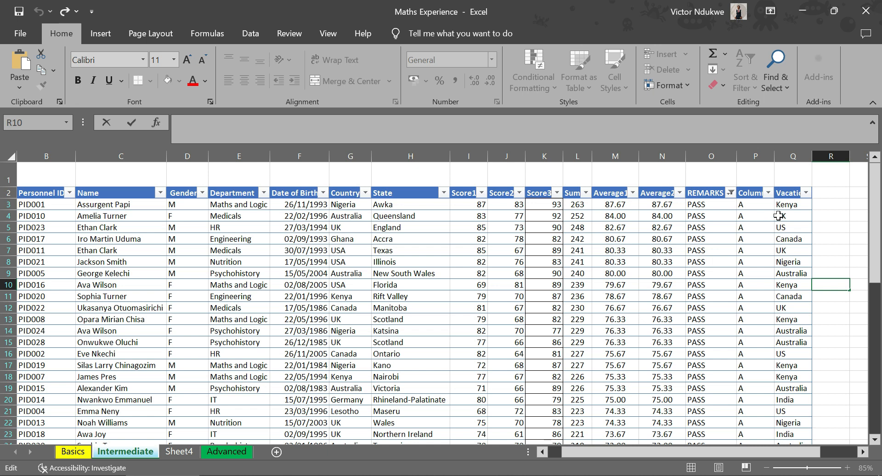
Step: Examine the IF formulas in the first data row of the Vacation, REMARKS and grade columns
click(781, 206)
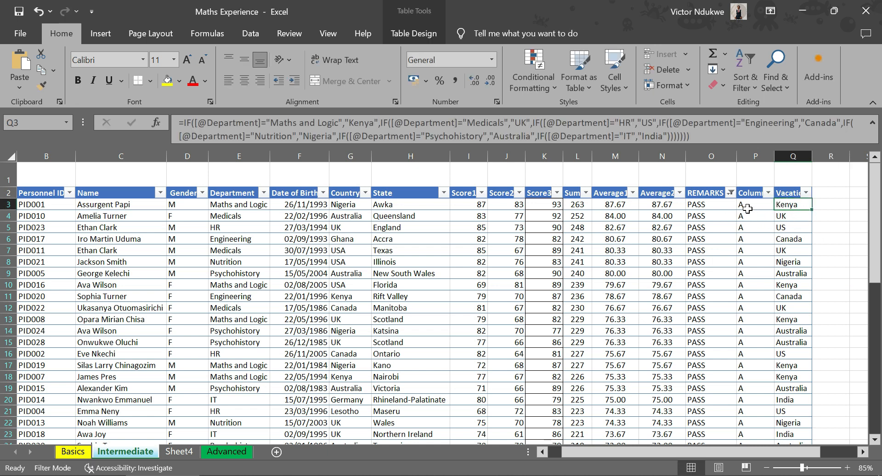
click(713, 205)
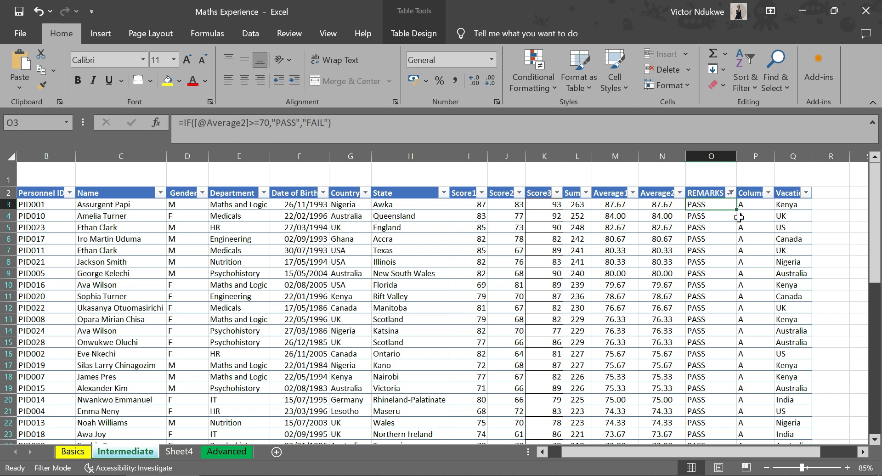
click(757, 202)
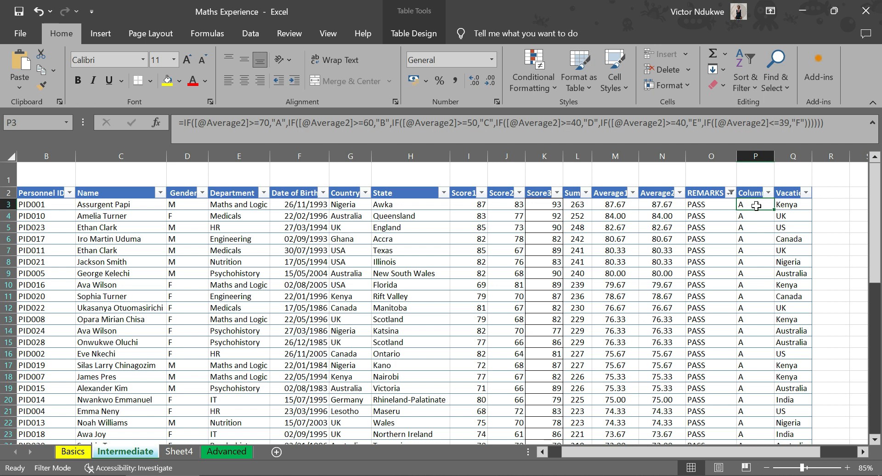
click(782, 206)
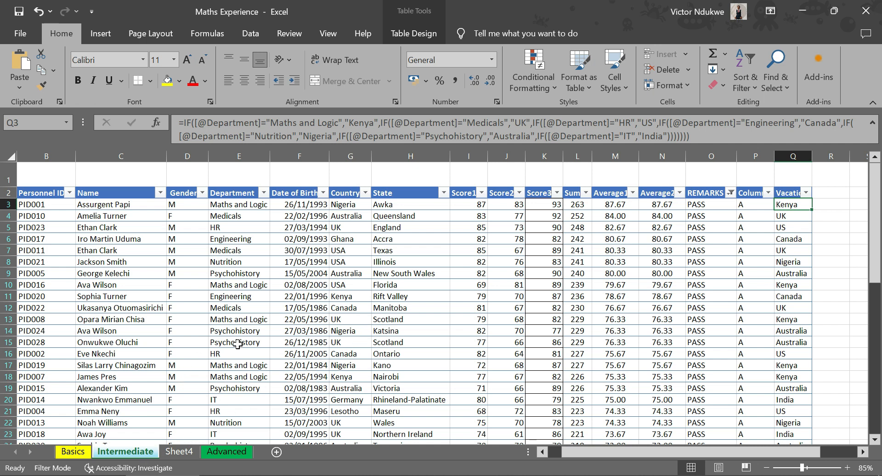
Step: Create a copy of the Intermediate sheet within the same workbook, placed before Sheet4
right_click(131, 459)
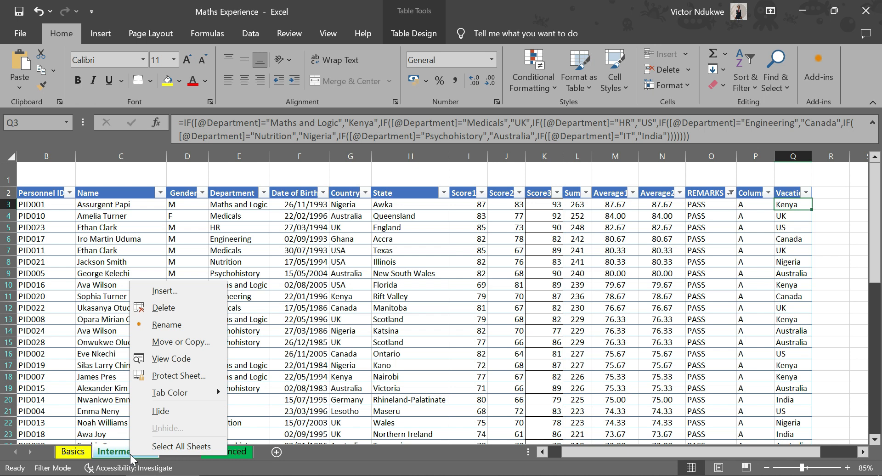
click(182, 340)
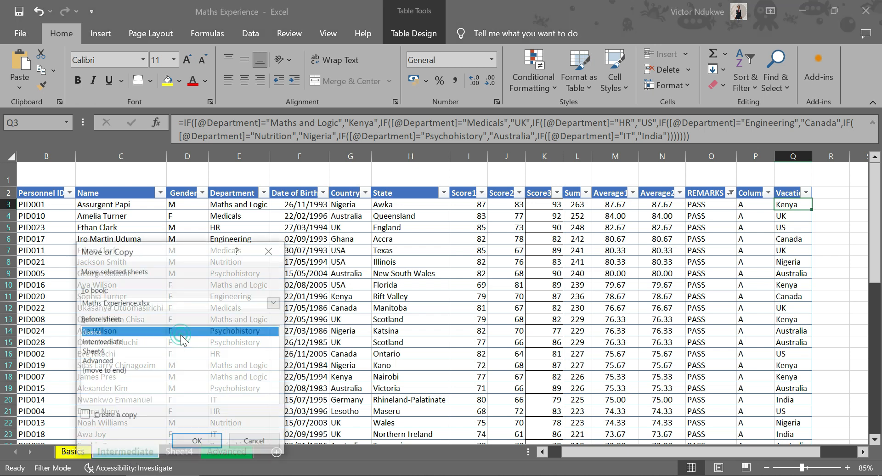
click(125, 416)
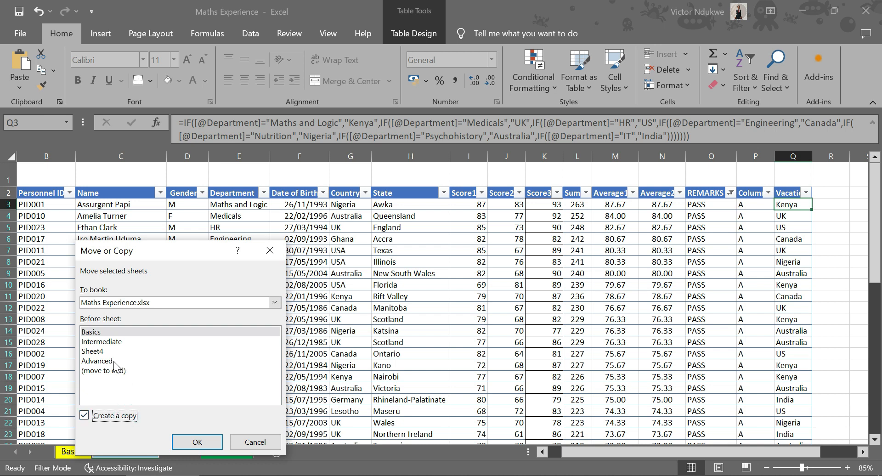
click(97, 353)
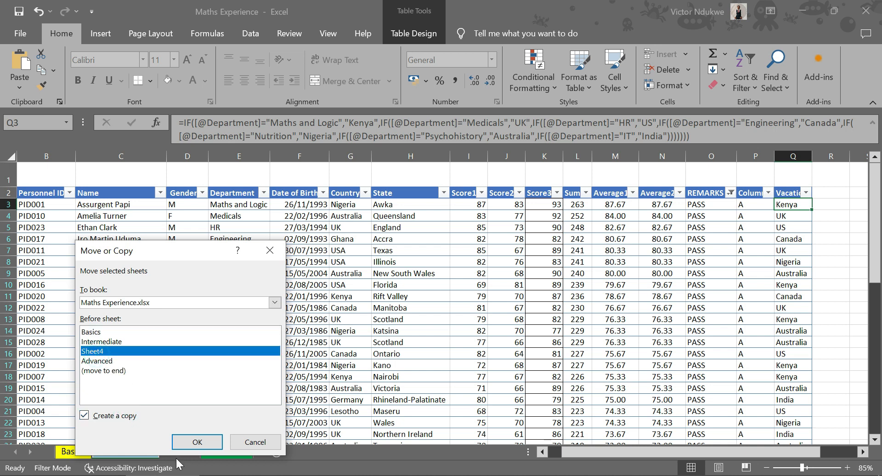
click(181, 438)
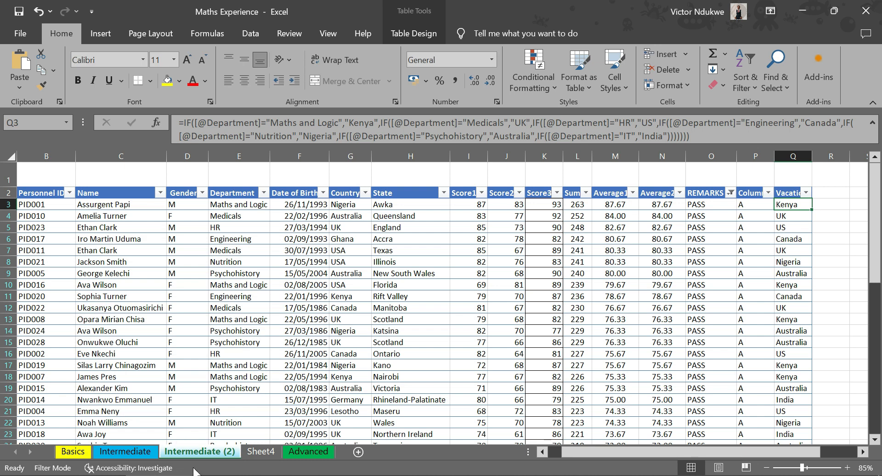
Step: Rename the copied sheet as "Intermediate (Lookup)"
click(207, 451)
right_click(215, 452)
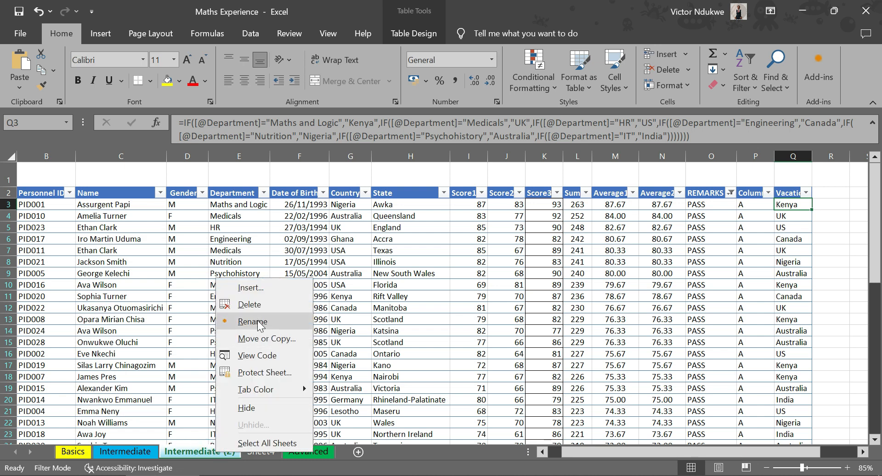
click(253, 321)
click(233, 448)
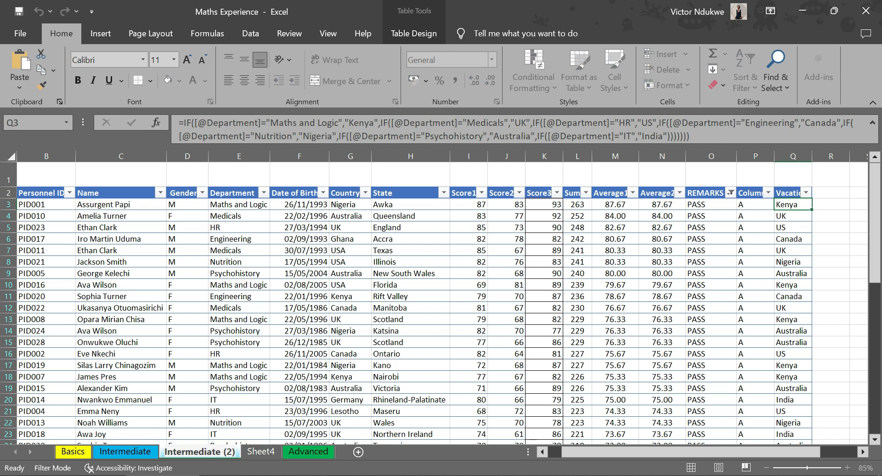
key(BackSpace)
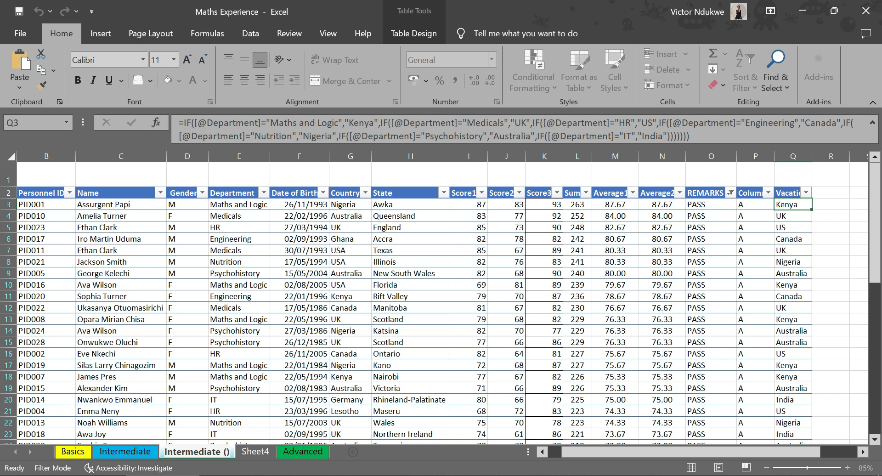
text(Lookup)
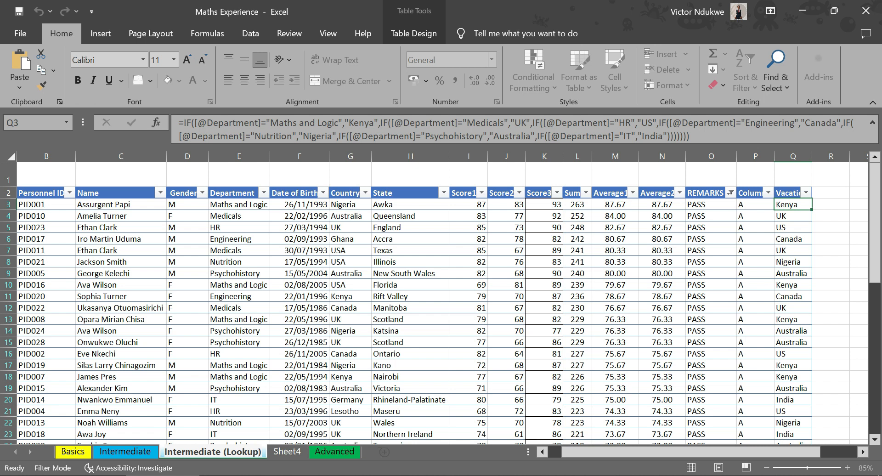
key(Return)
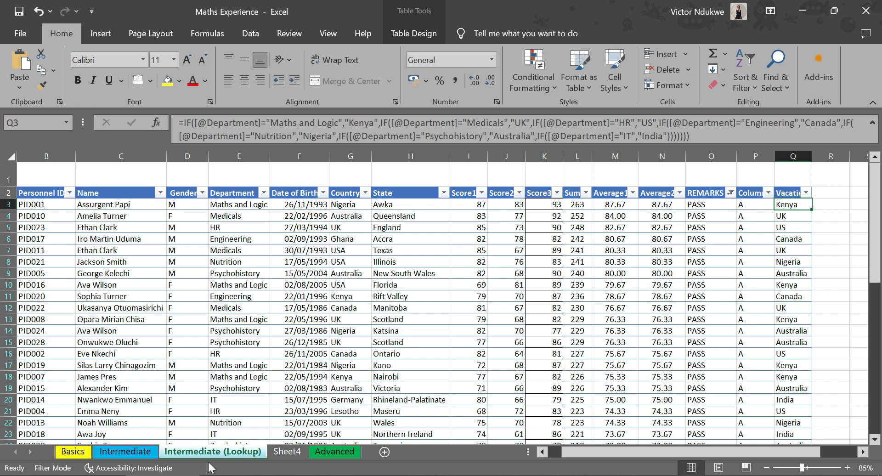
Step: Delete the entire Average1 column from the Intermediate (Lookup) sheet
click(125, 451)
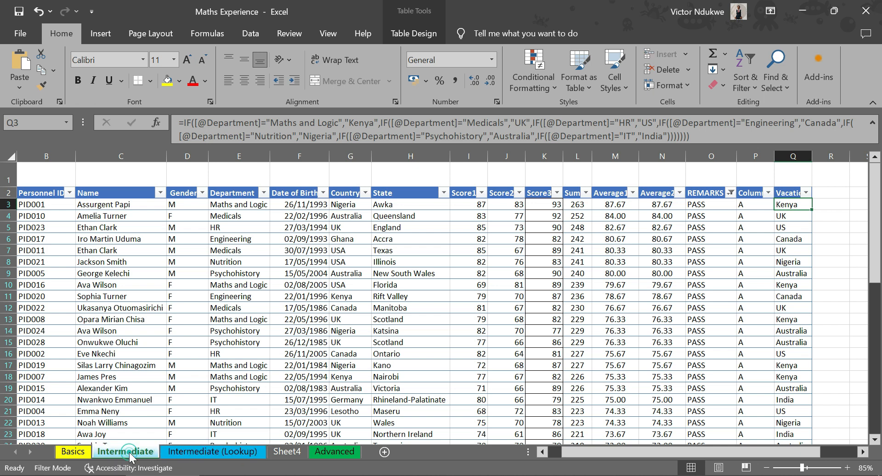
click(206, 456)
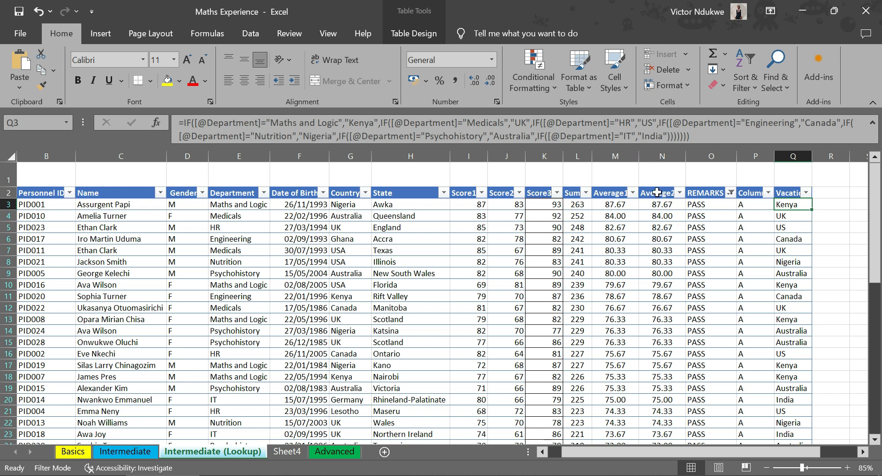
click(630, 221)
click(611, 156)
right_click(609, 161)
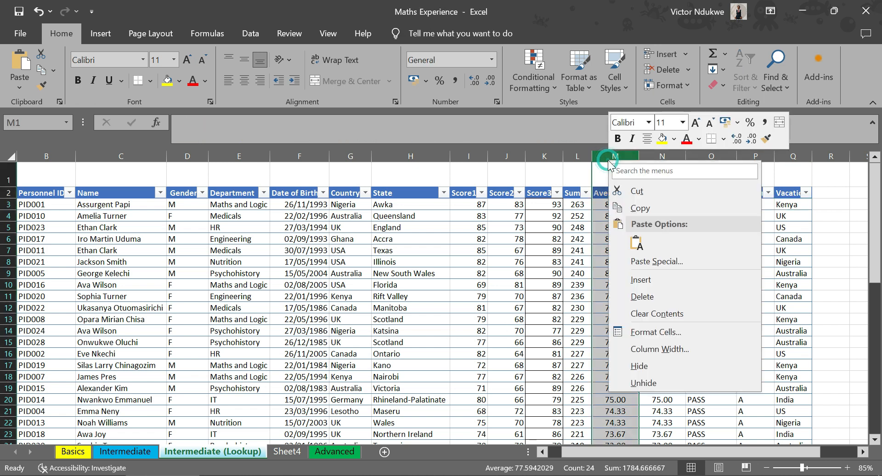
click(648, 300)
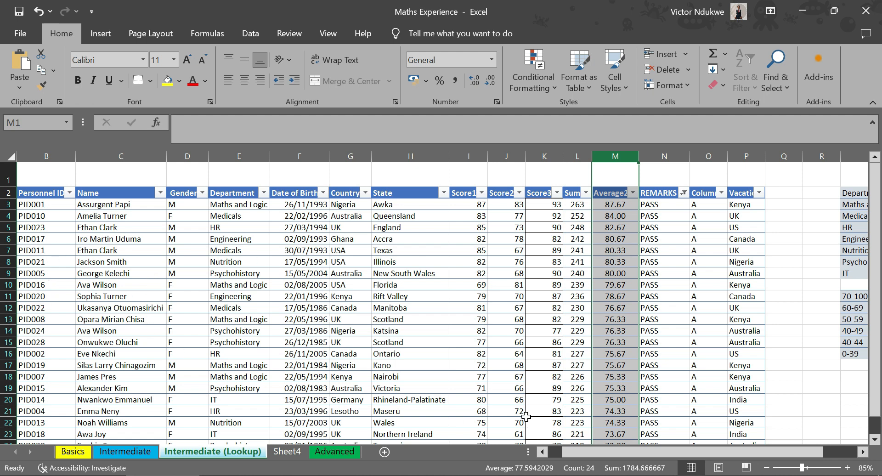
Step: Freeze panes at column F so the columns through Department stay visible while scrolling sideways
drag(603, 453, 569, 453)
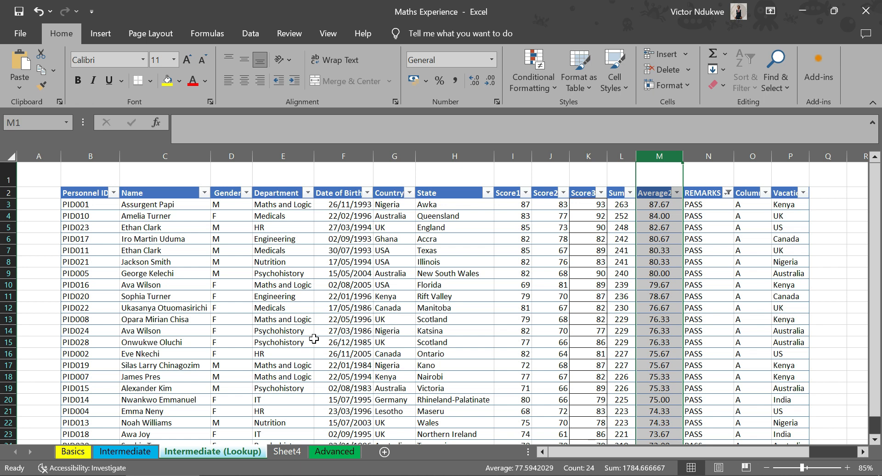
click(862, 452)
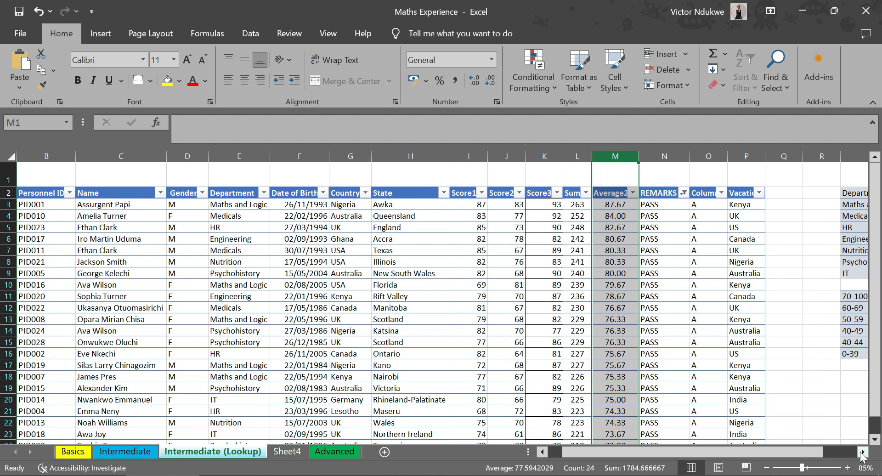
click(863, 452)
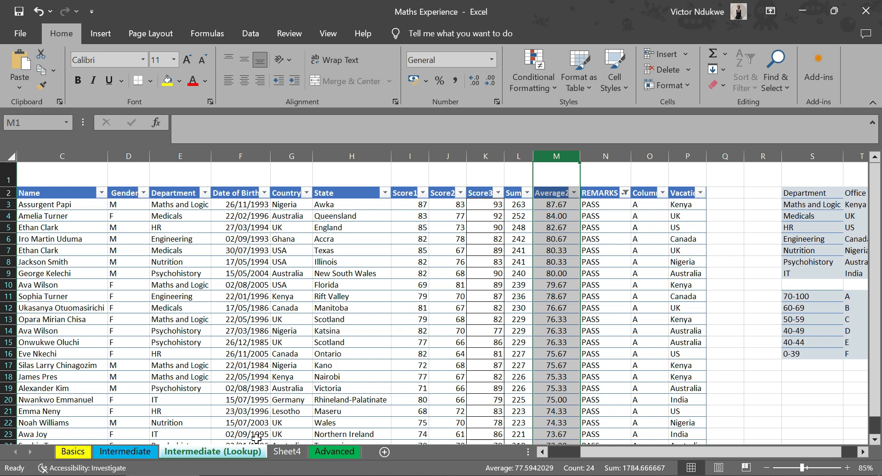
drag(229, 155, 384, 149)
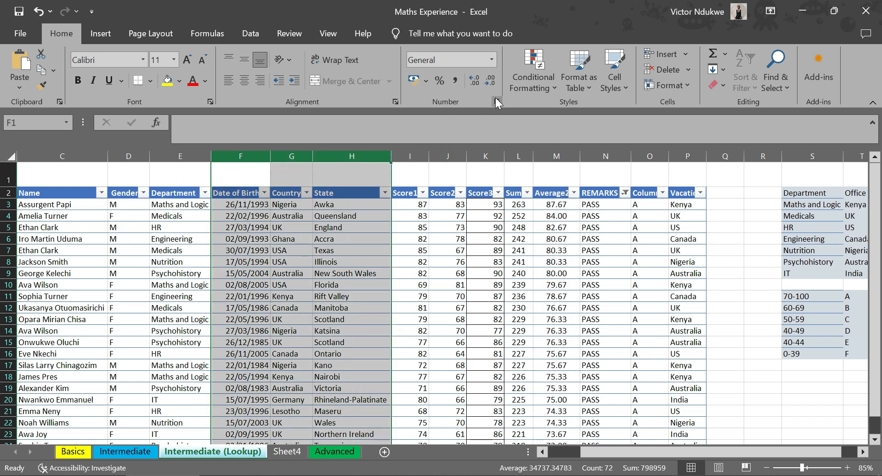
click(333, 39)
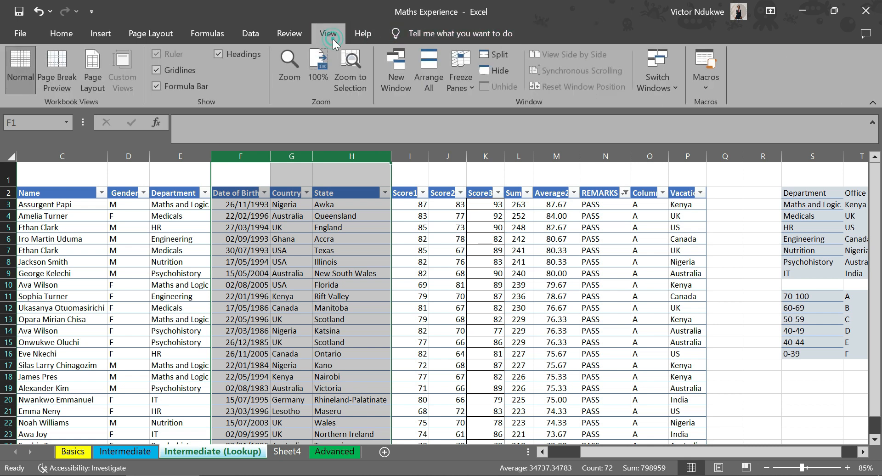
click(459, 81)
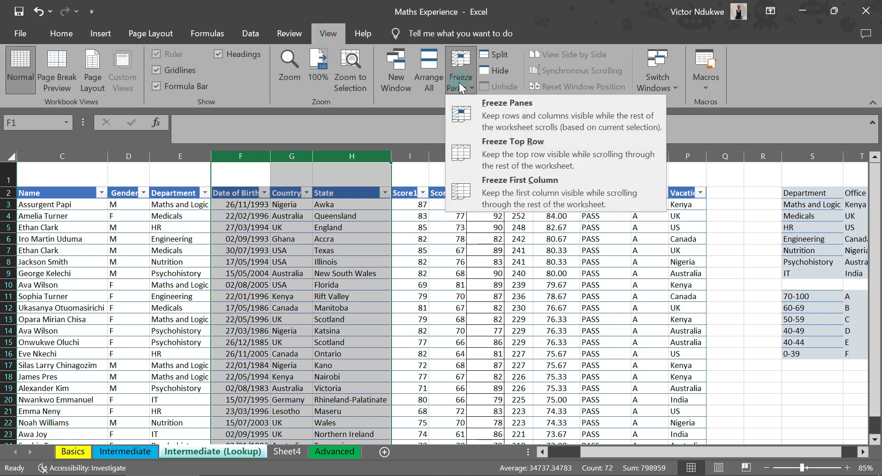
click(492, 115)
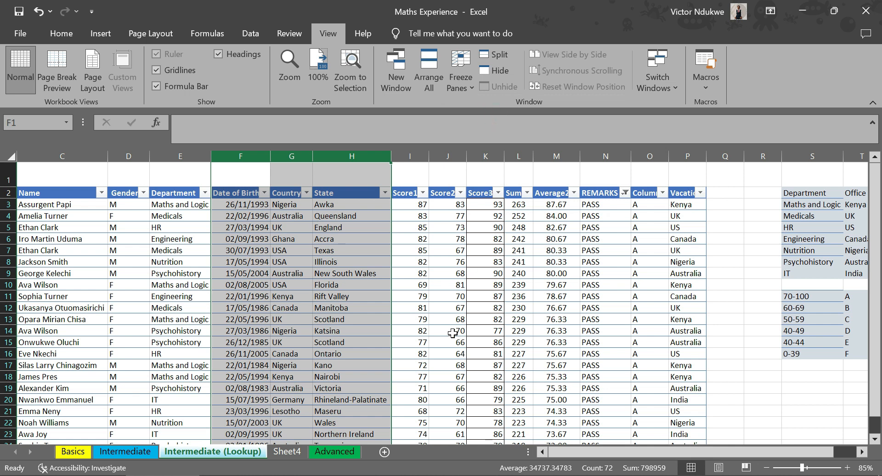
drag(654, 455, 722, 439)
click(451, 368)
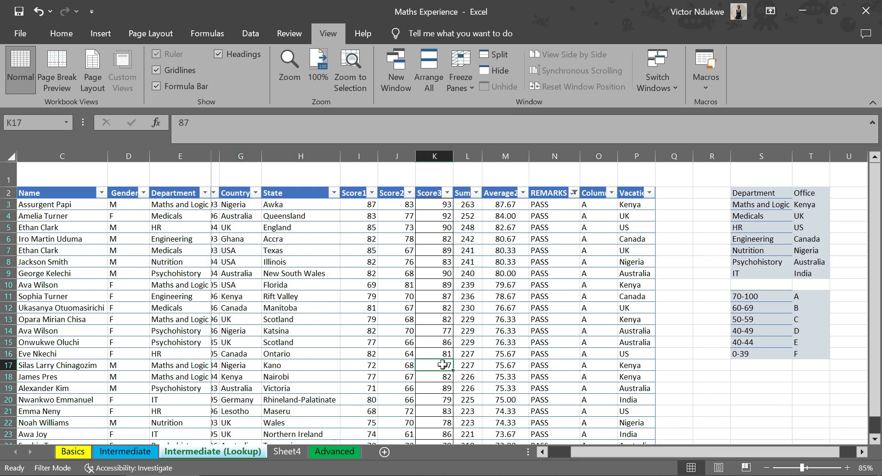
Step: Insert four blank columns at Q:T, between the main table and the Department/Office reference tables
click(862, 452)
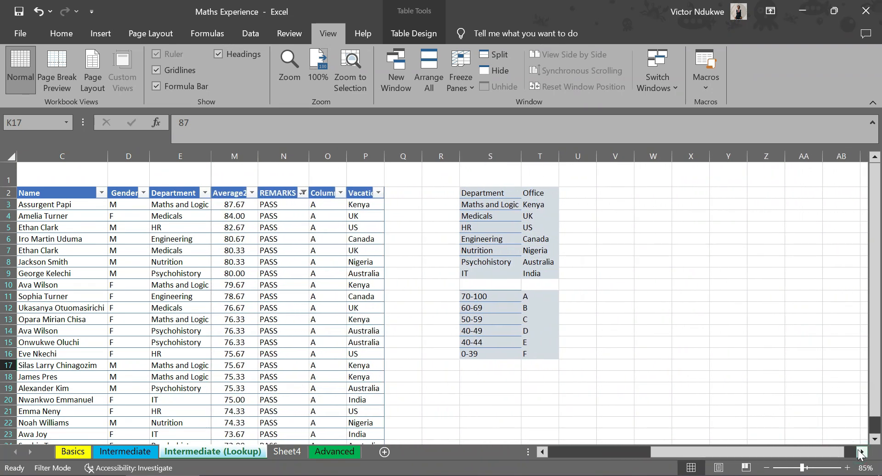
click(862, 451)
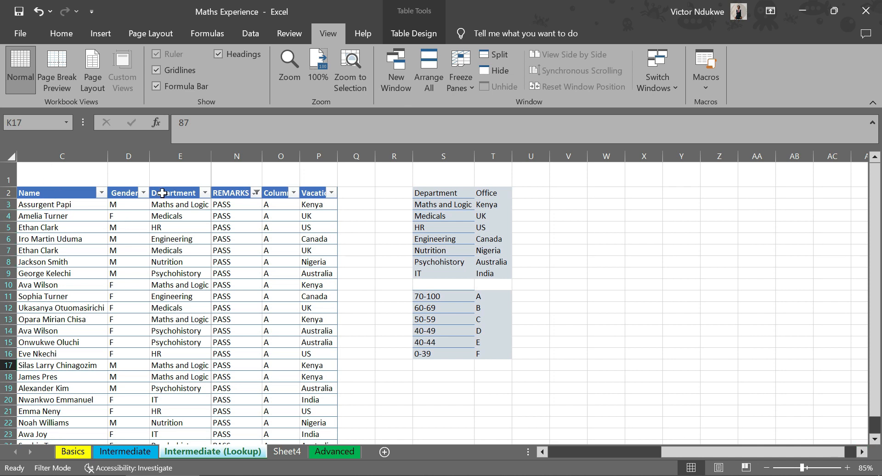
drag(666, 457, 673, 456)
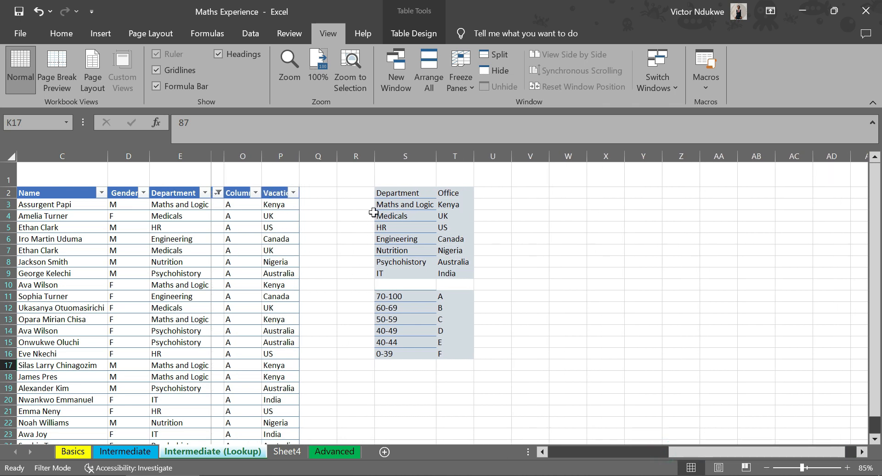
drag(323, 156, 468, 166)
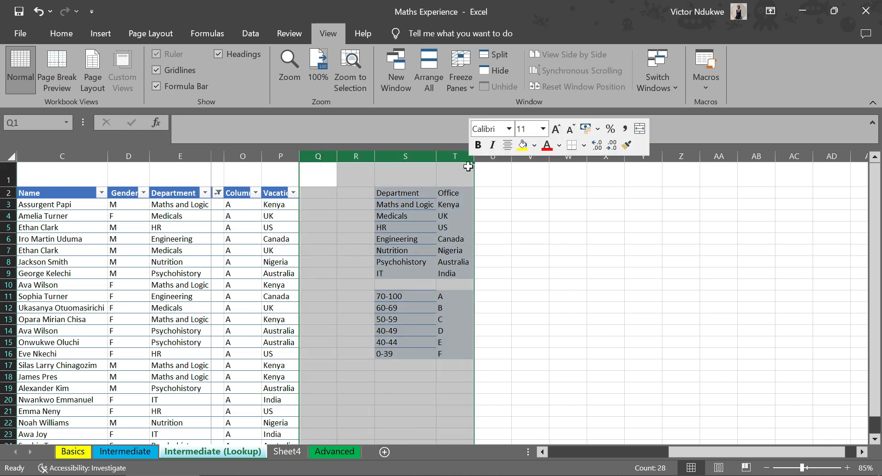
right_click(468, 167)
click(504, 286)
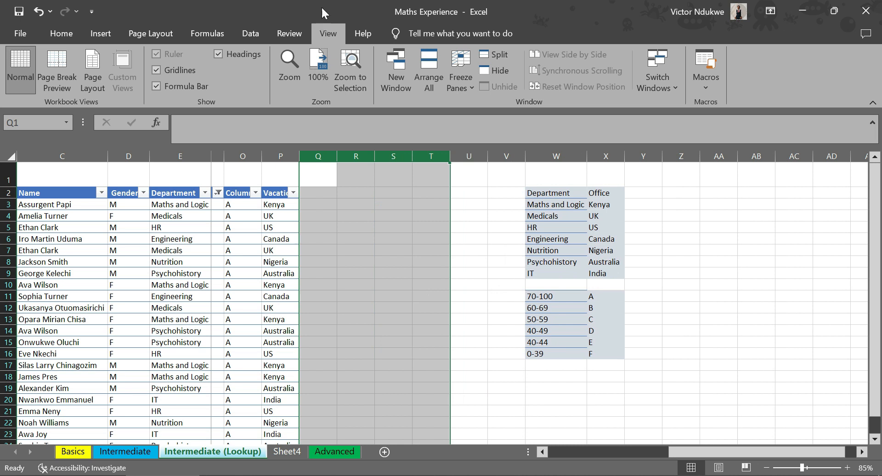
Step: Start inserting a function in cell Q3 and search the function list for "lookup"
click(313, 215)
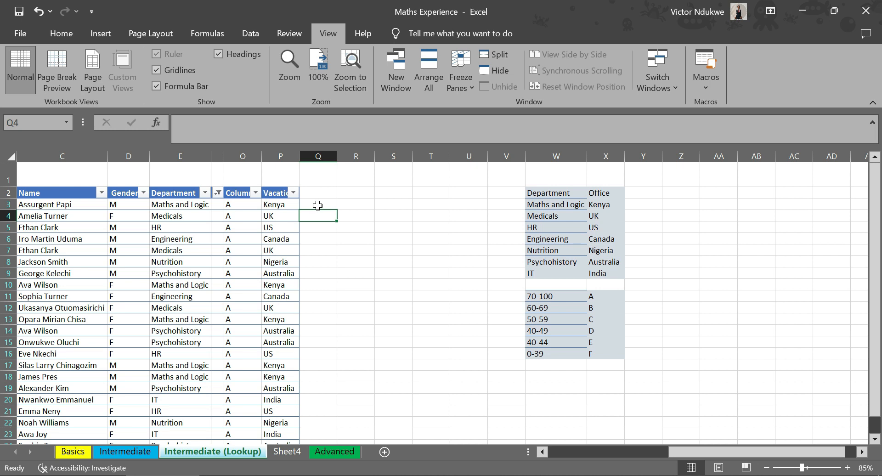
click(335, 199)
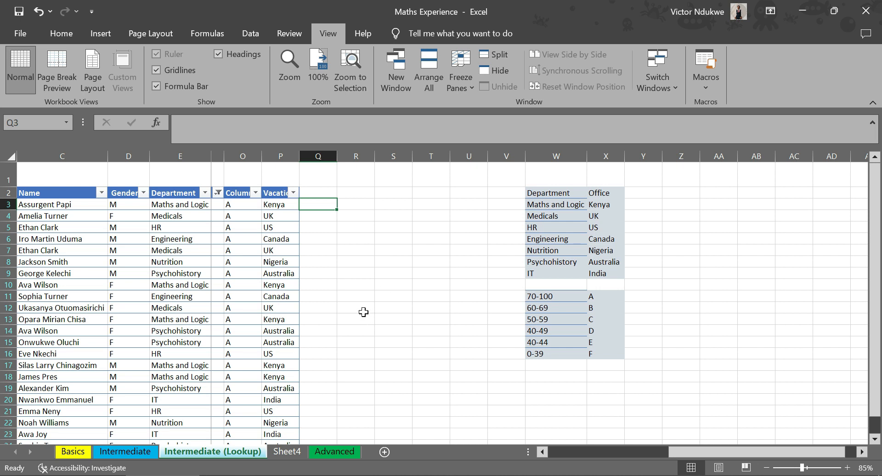
click(160, 127)
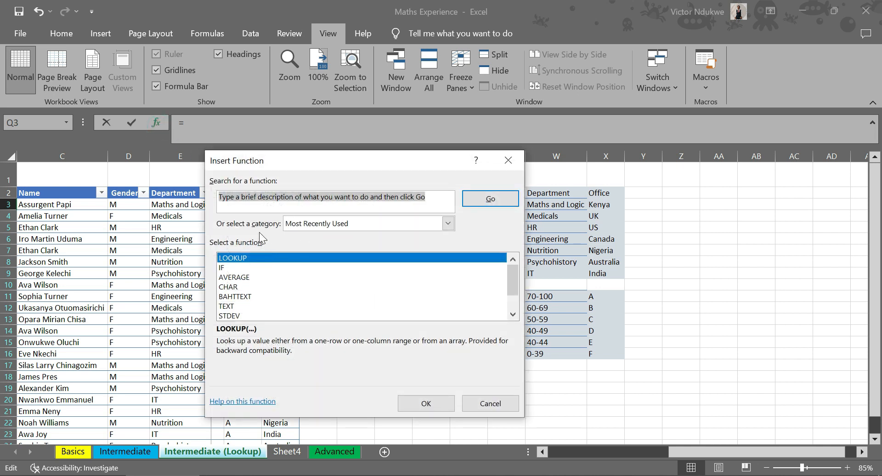
text(look)
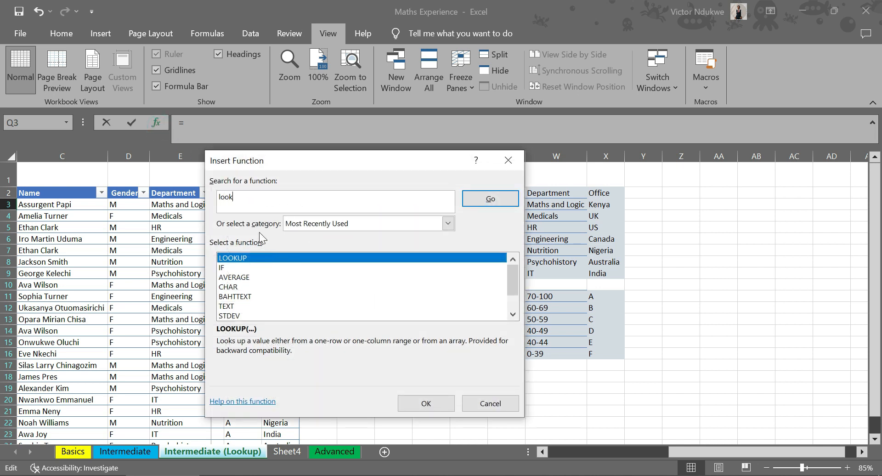
text(up)
key(Return)
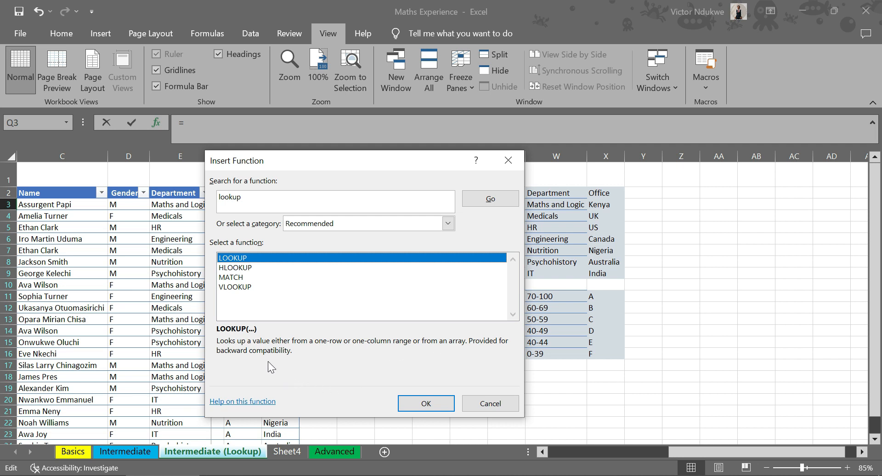
Step: Compare the syntax and descriptions of the LOOKUP, HLOOKUP, MATCH and VLOOKUP functions
click(245, 268)
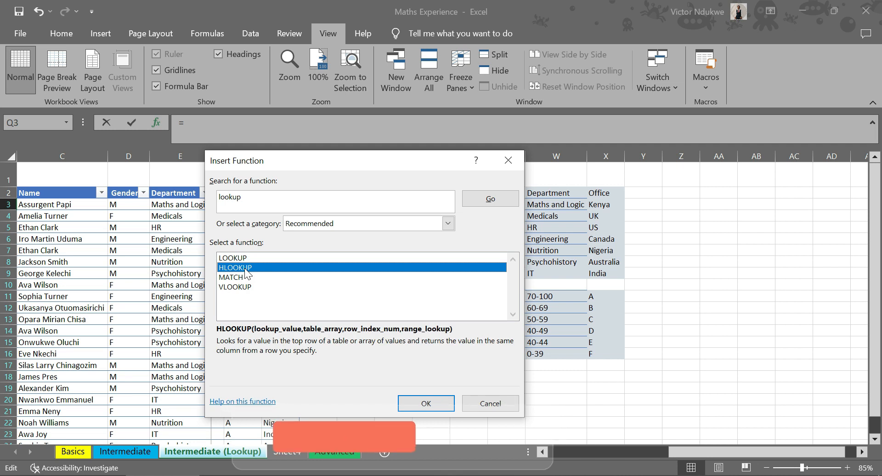
click(227, 278)
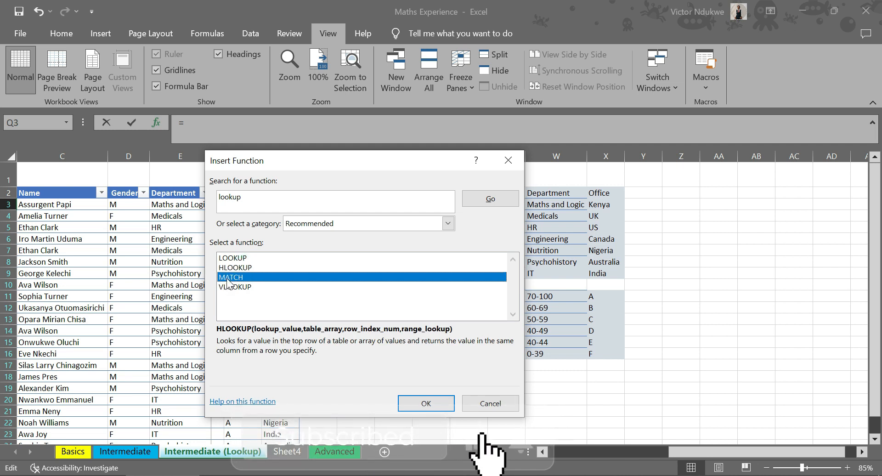
click(231, 289)
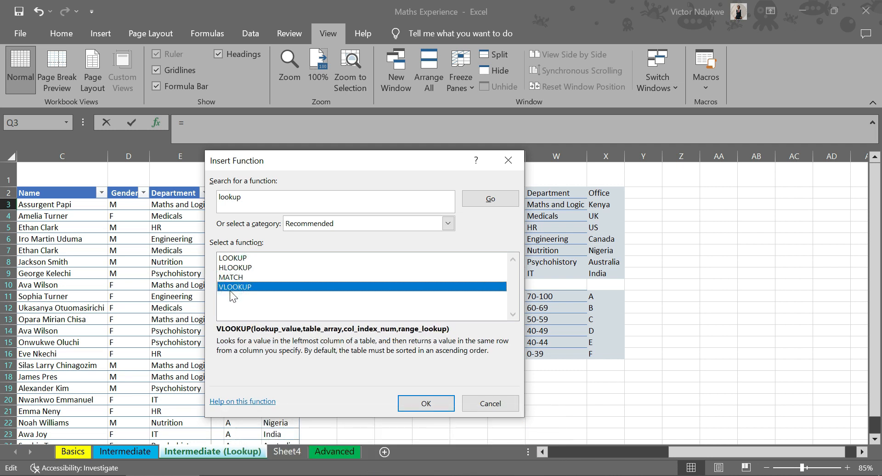
click(232, 258)
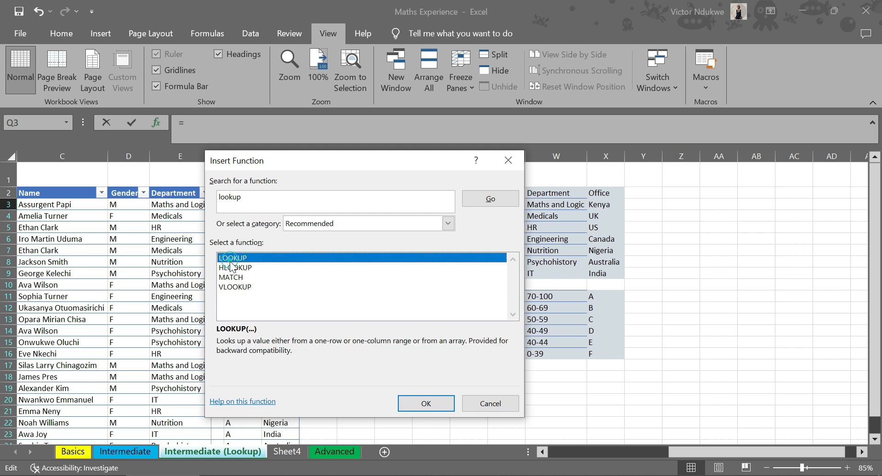
click(233, 267)
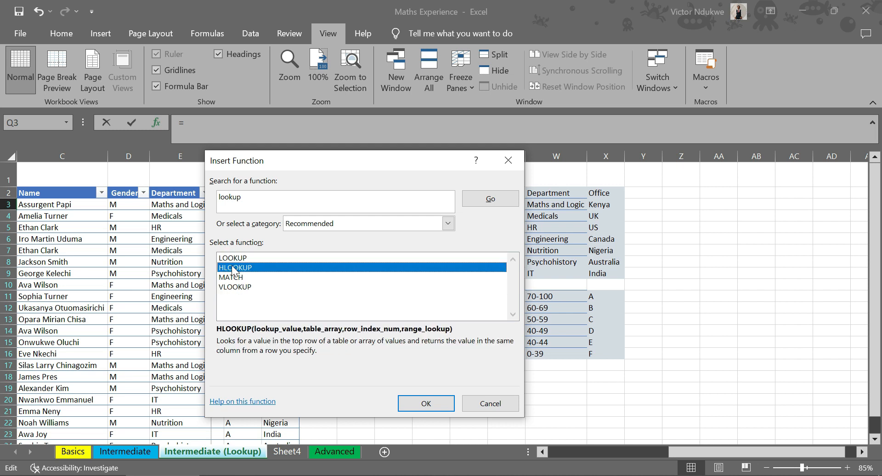
click(223, 289)
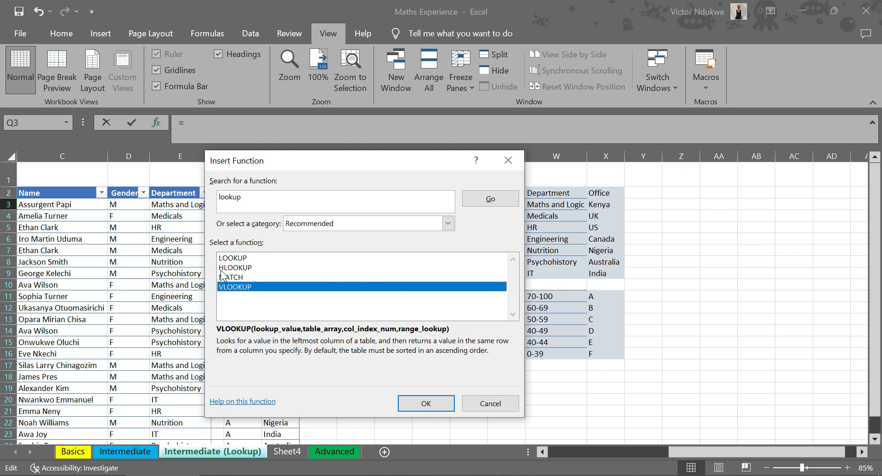
click(222, 269)
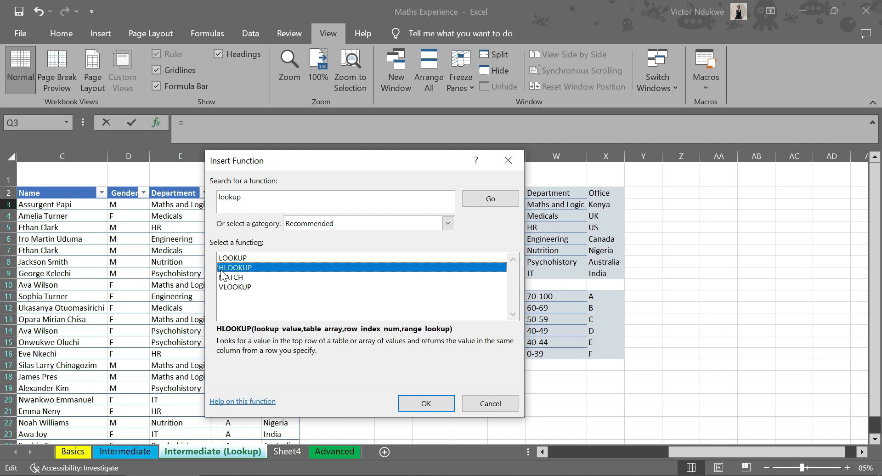
Step: Insert the VLOOKUP function in Q3 with the Department cell of the same row (E3) as the lookup value
drag(311, 165, 174, 156)
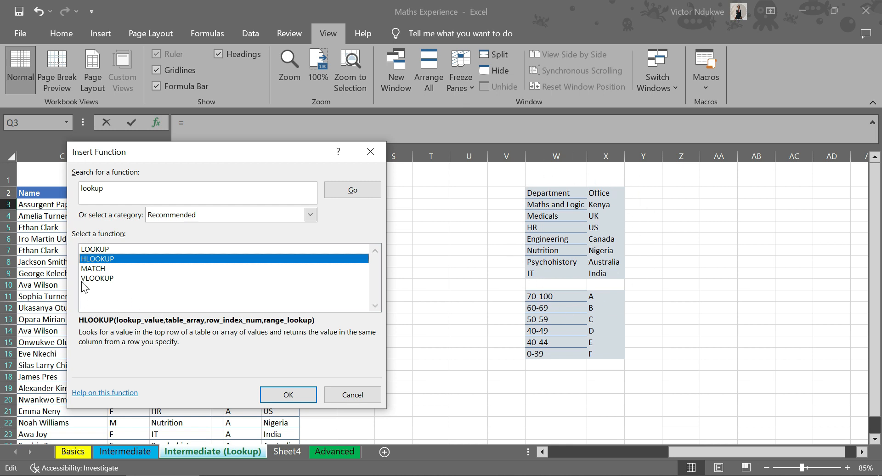
click(94, 279)
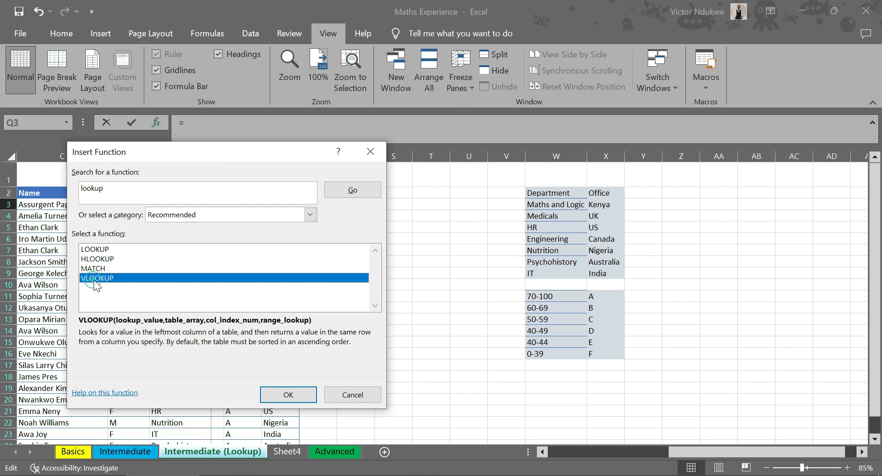
click(289, 396)
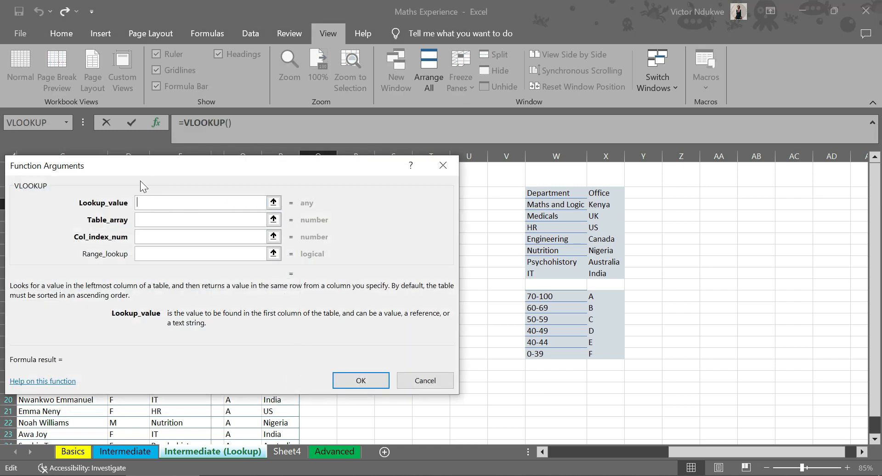
drag(144, 165, 515, 195)
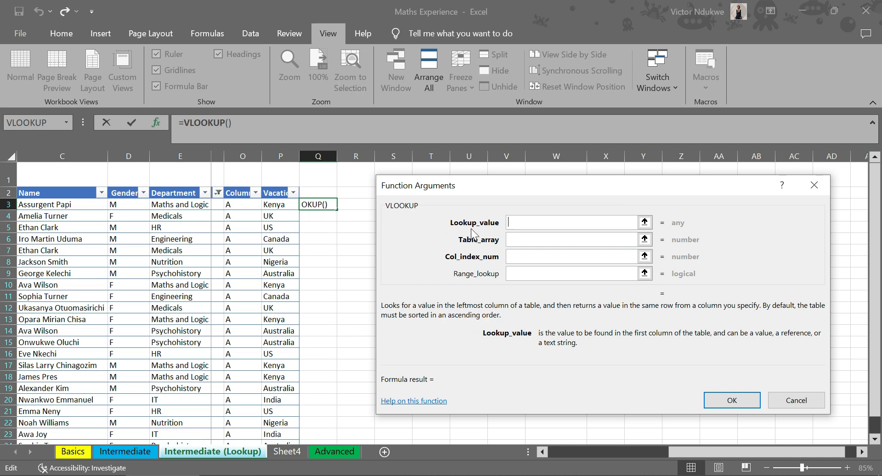
click(527, 221)
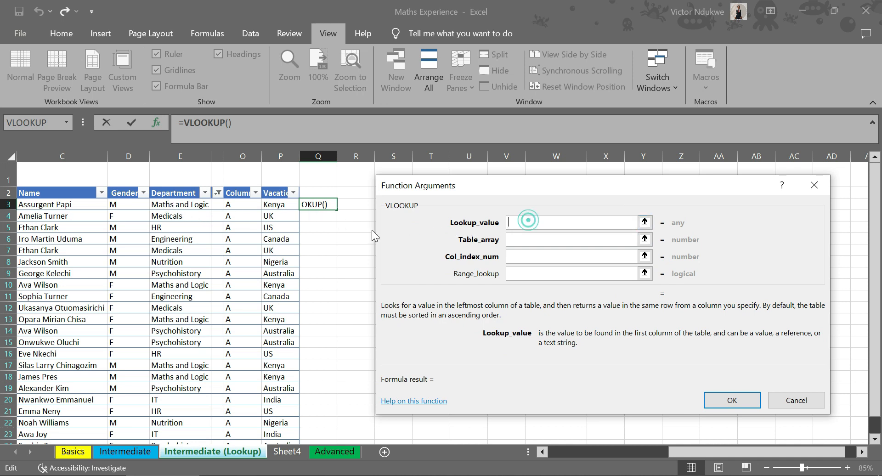
click(175, 205)
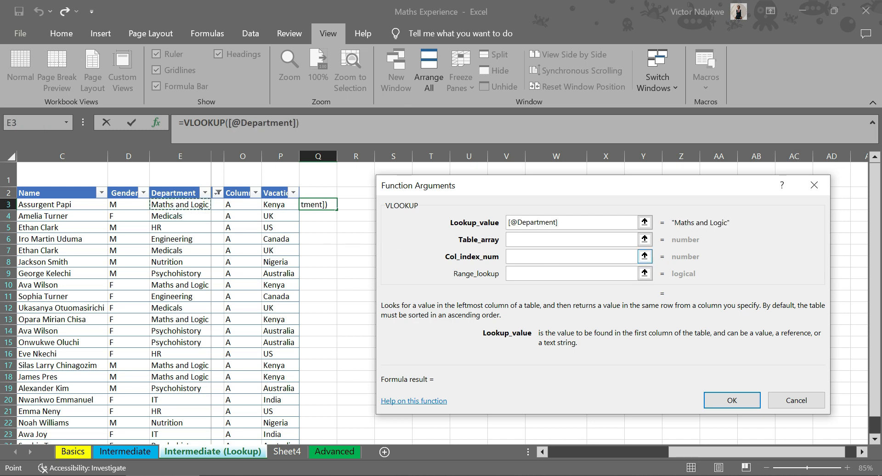
Step: Set the VLOOKUP table array to the Department/Office reference range W3:X9, without its header row
drag(511, 188, 347, 264)
click(345, 319)
drag(437, 267, 266, 274)
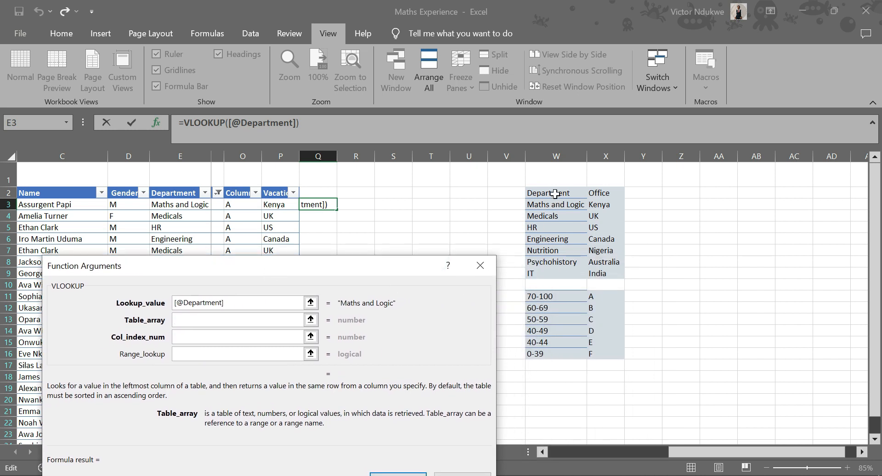
drag(535, 205, 600, 273)
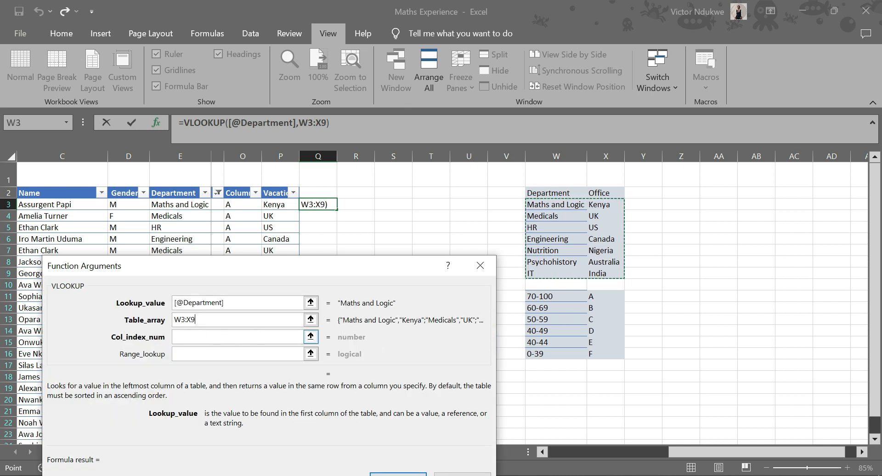
Step: Complete the VLOOKUP in Q3 with column index number 2 and range lookup FALSE
click(196, 336)
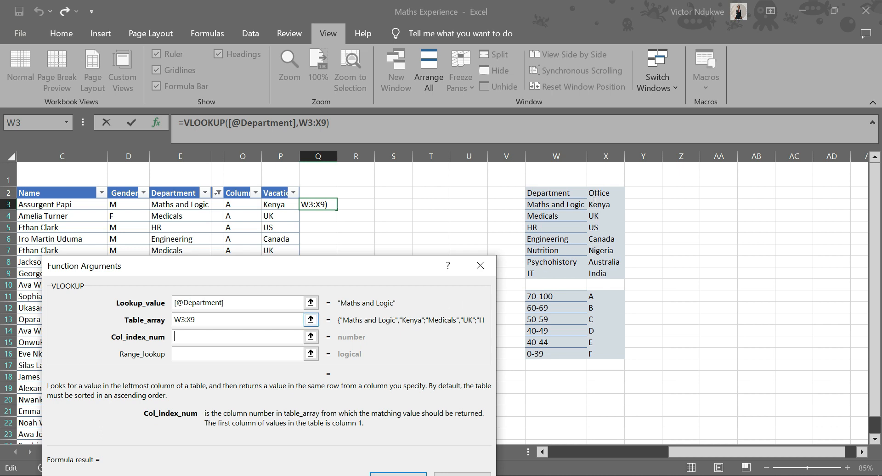
text(2)
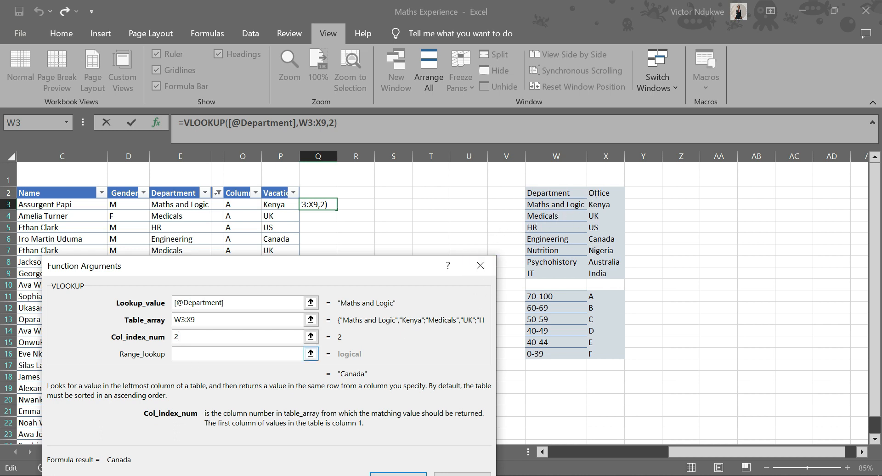
click(189, 354)
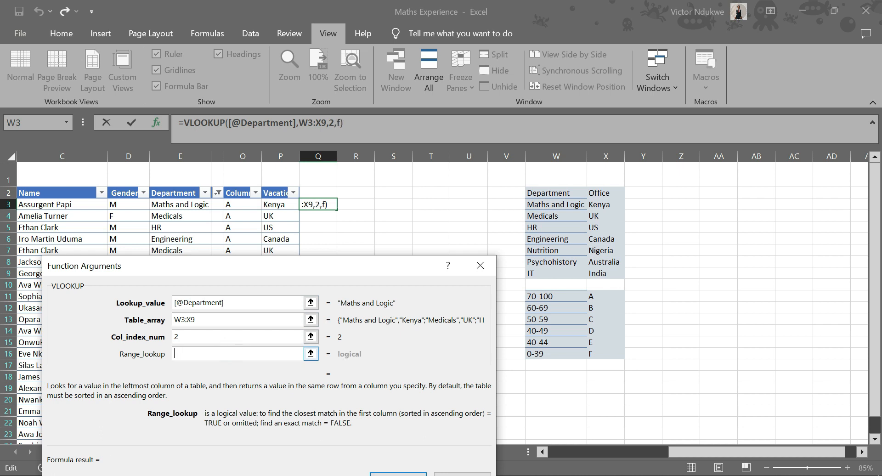
text(FALSE)
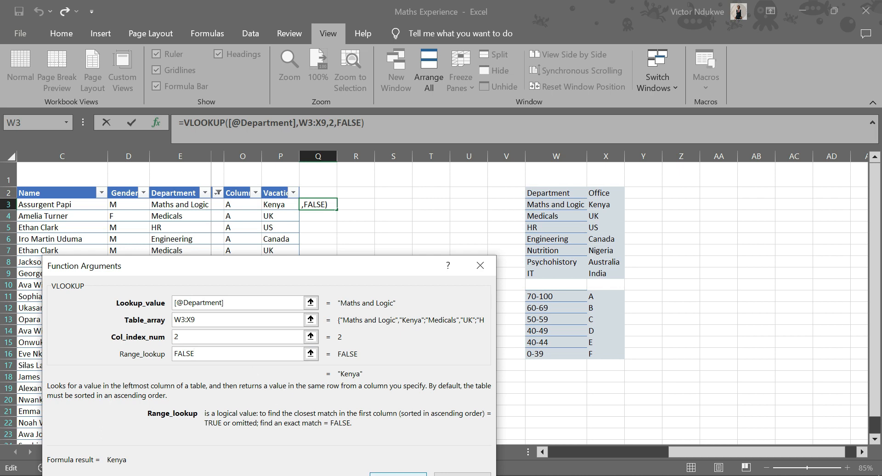
click(398, 474)
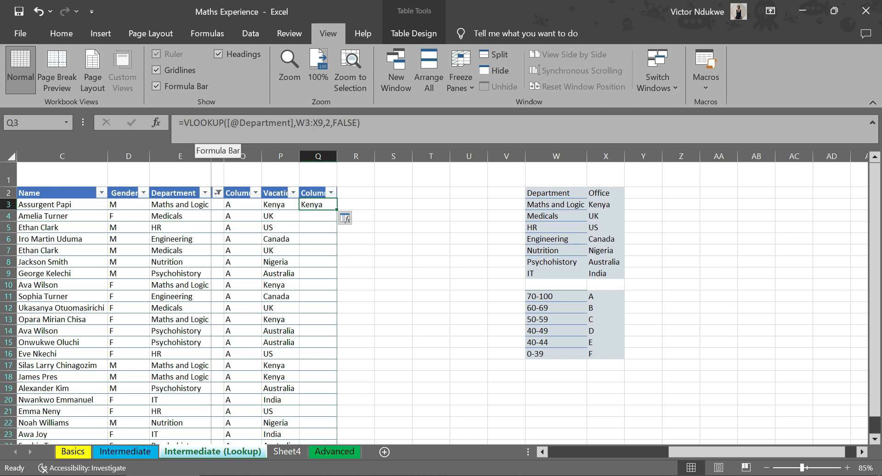
Step: Review the arguments of the VLOOKUP formula in Q3 against the Department cell and the Department/Office reference table
key(F2)
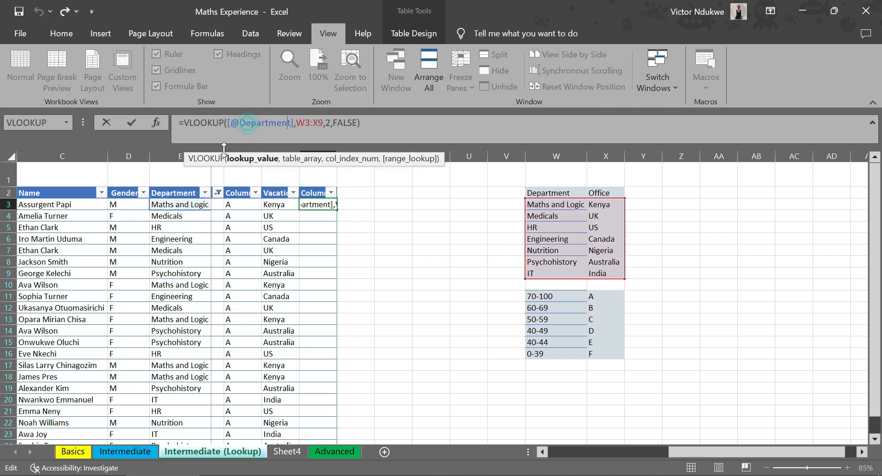
click(174, 205)
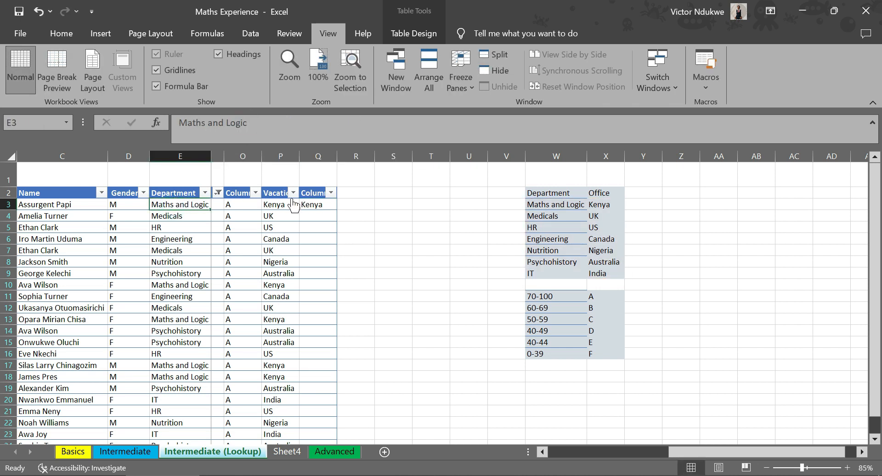
click(311, 204)
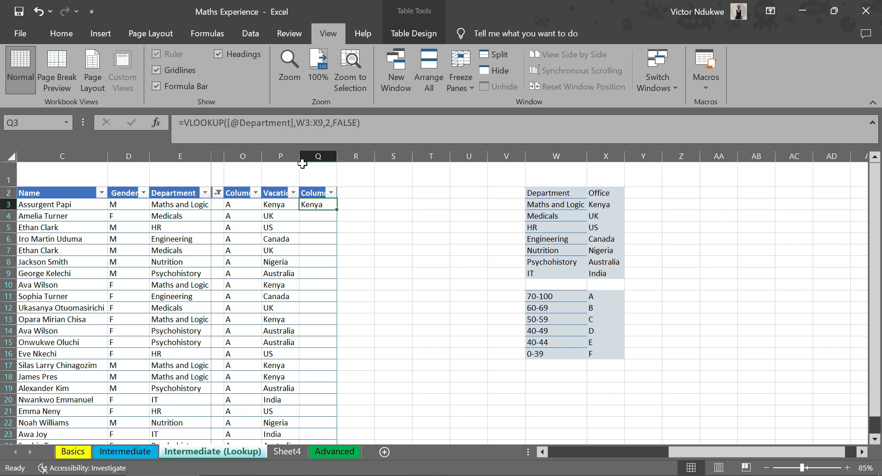
key(F2)
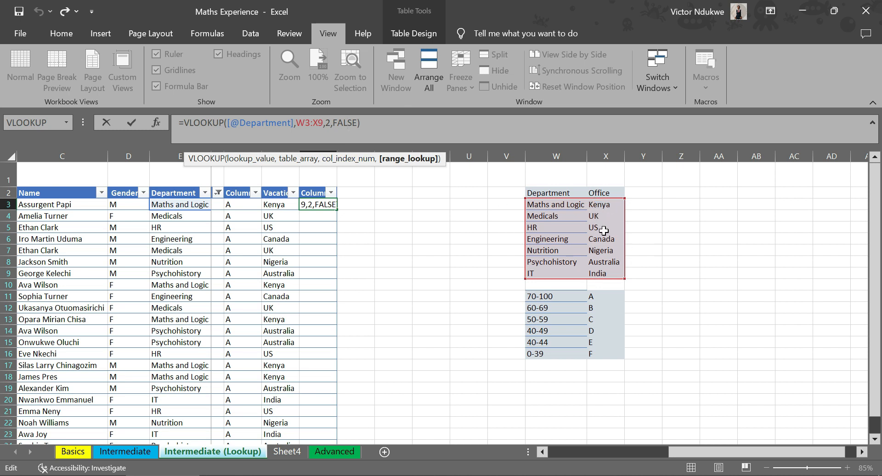
click(417, 166)
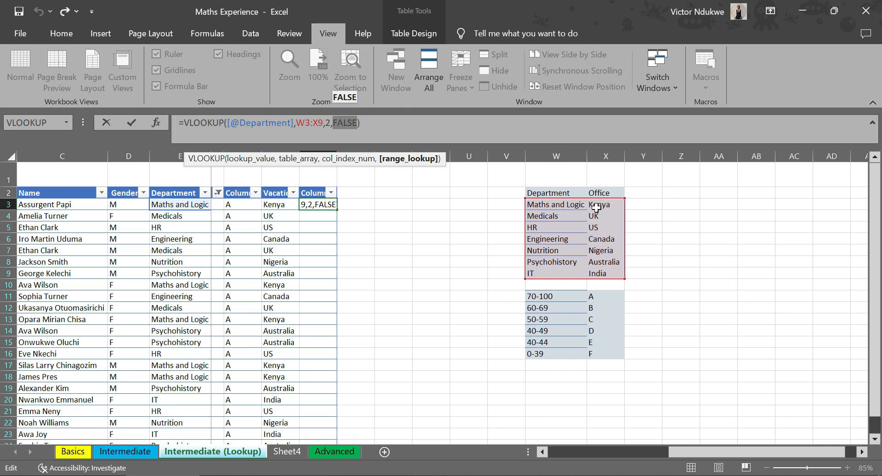
key(Return)
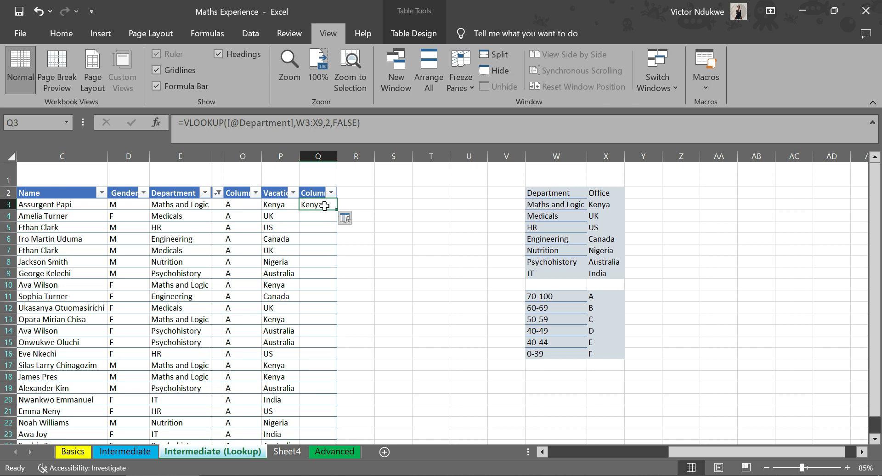
Step: Copy the VLOOKUP formula from Q3 down to Q4 and Q5, opening each copy to check its table range
drag(338, 210, 339, 220)
double_click(311, 218)
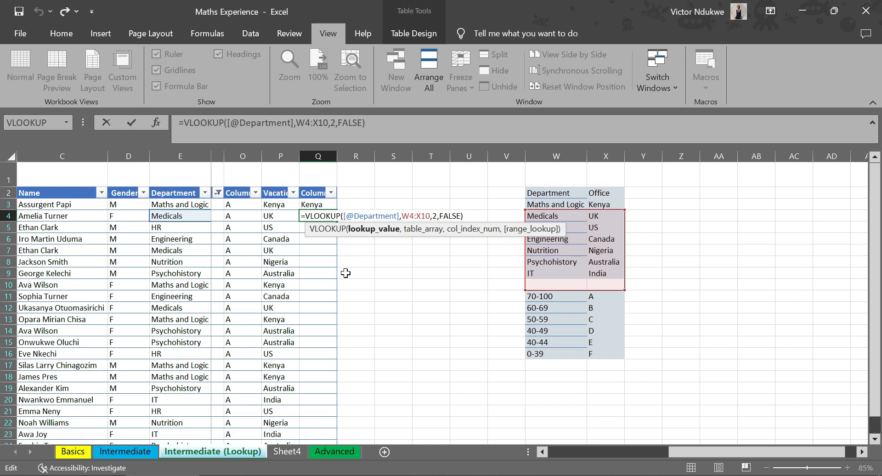
key(Return)
click(311, 216)
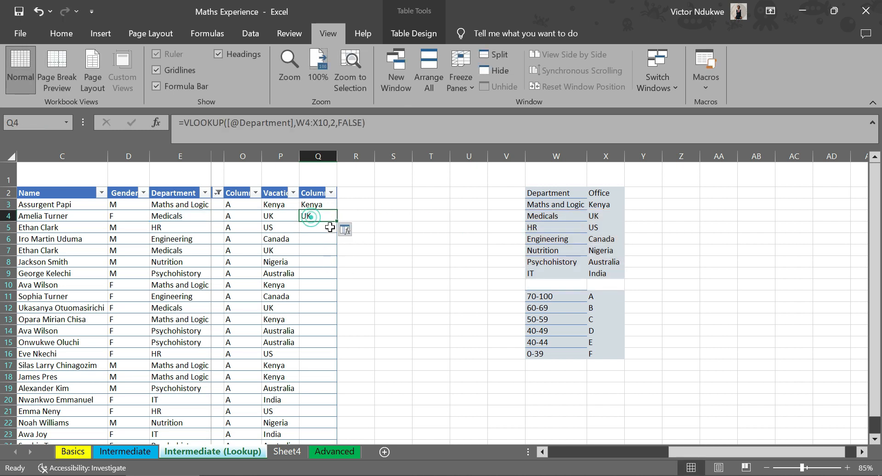
drag(338, 220, 339, 232)
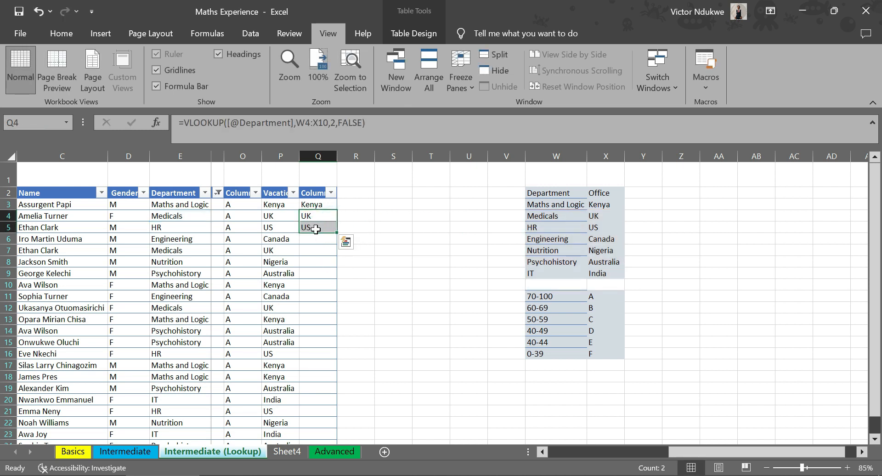
double_click(311, 227)
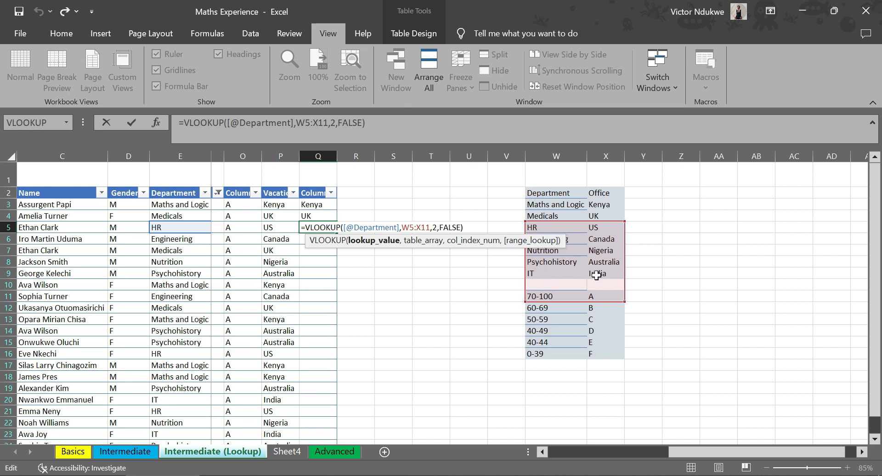
Step: Leave the formula in Q5 as it is and undo the VLOOKUP copies in Q5 and Q4
key(Return)
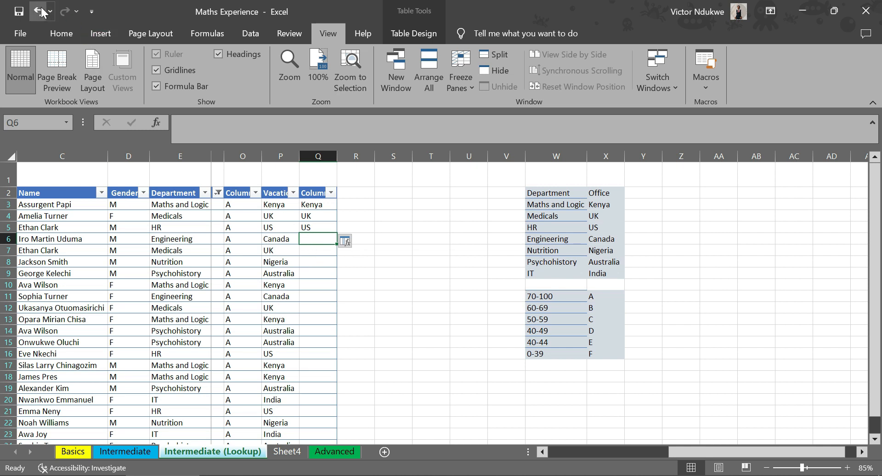
click(39, 13)
click(39, 13)
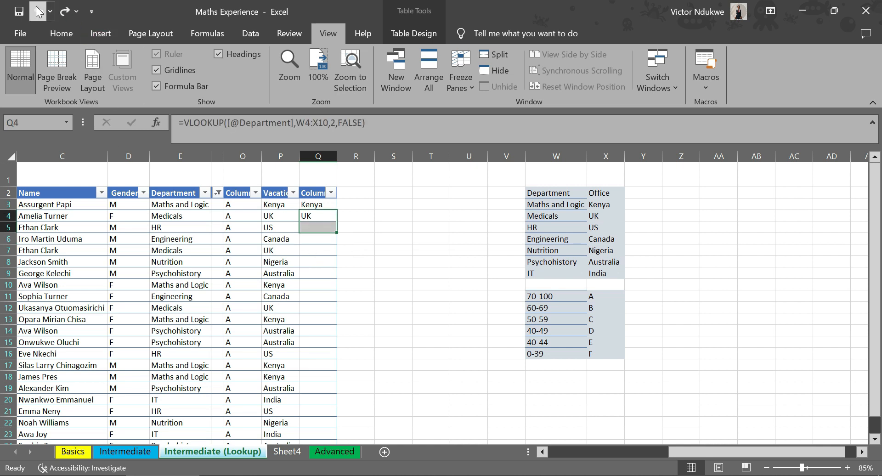
click(39, 13)
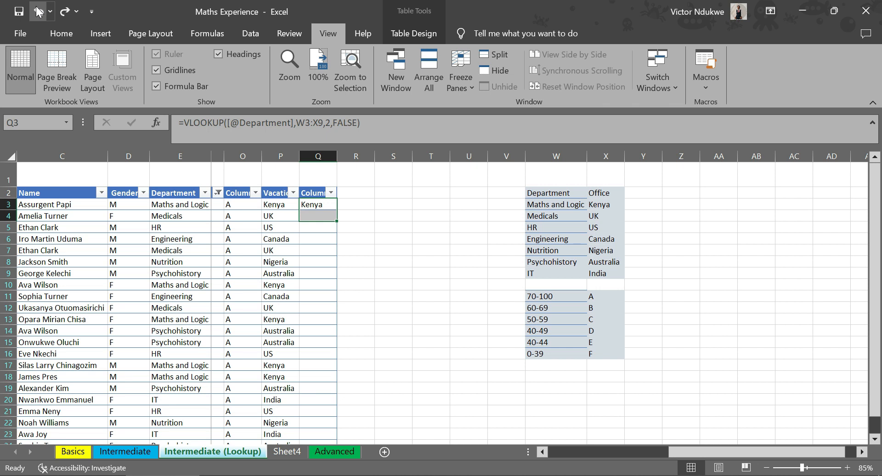
click(39, 13)
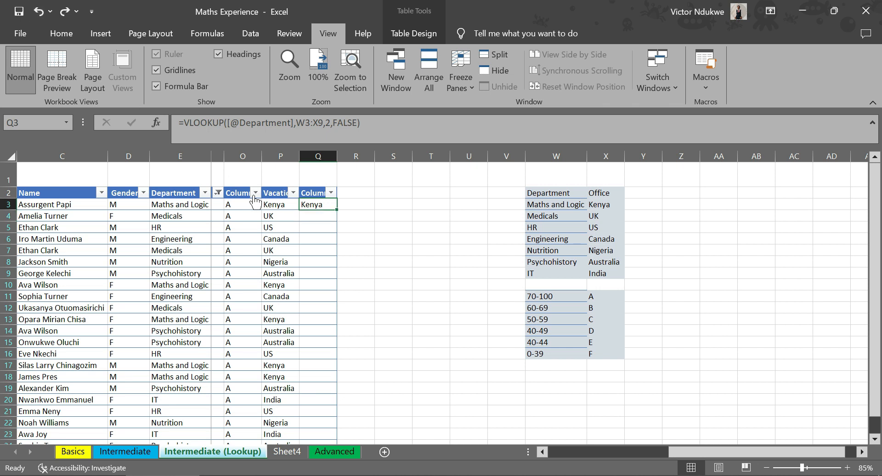
Step: Make the VLOOKUP table array in Q3 an absolute reference, $W$3:$X$9, and commit the formula
double_click(314, 206)
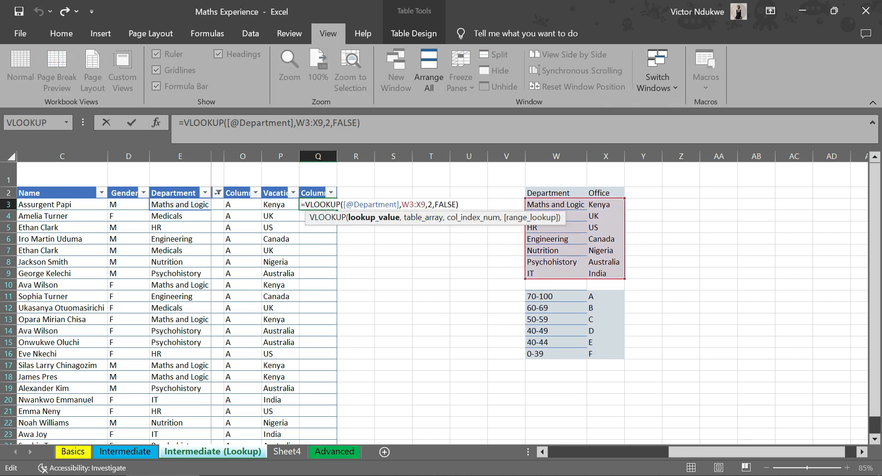
click(418, 220)
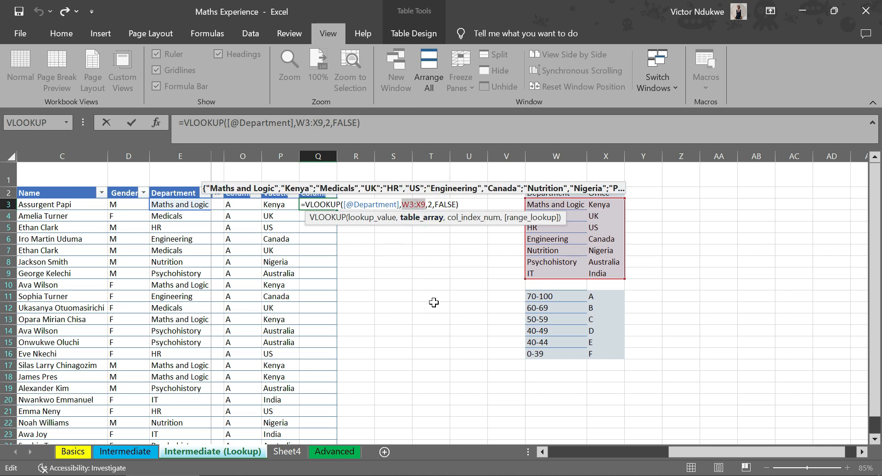
key(F4)
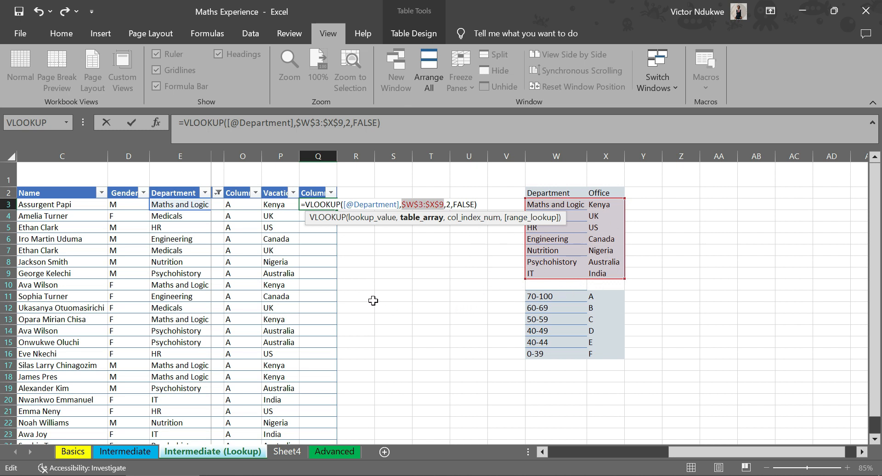
key(Return)
Step: Copy the VLOOKUP formula from Q3 down to Q6, checking the table range in the Q4 copy along the way
click(315, 205)
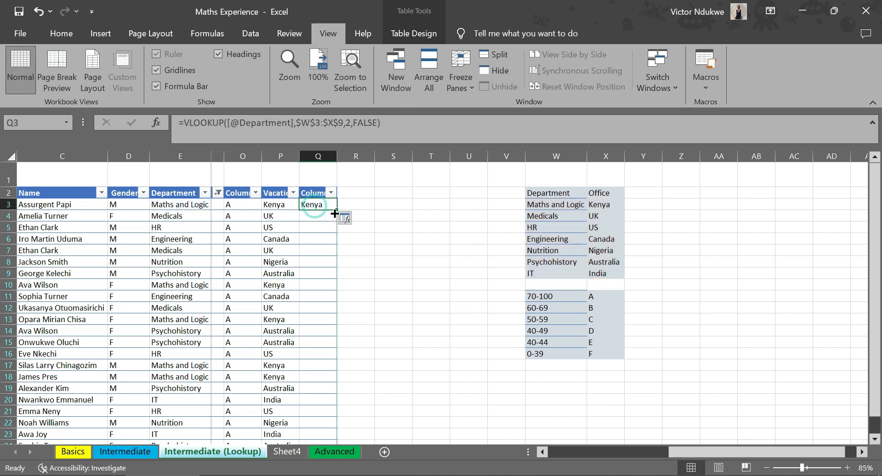
drag(334, 213, 336, 221)
double_click(315, 217)
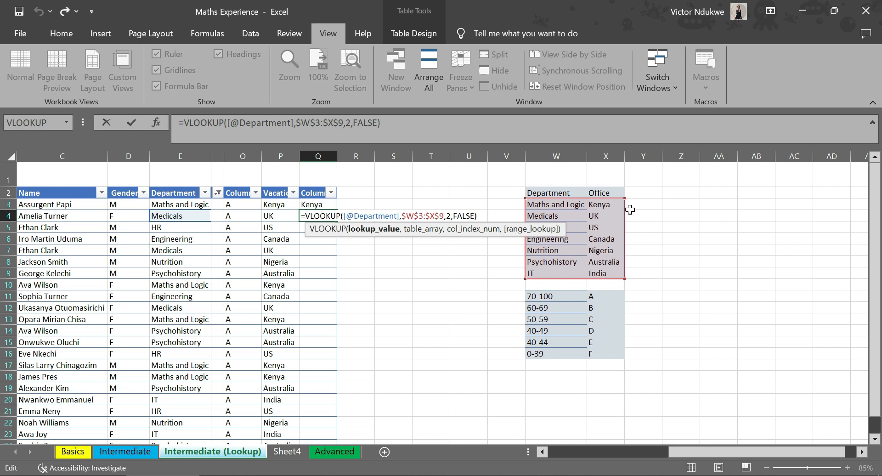
key(Return)
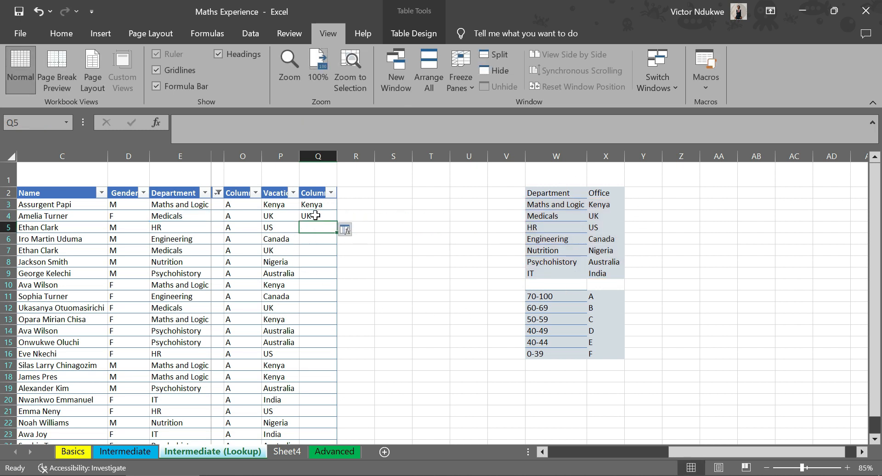
click(315, 216)
drag(338, 221, 317, 243)
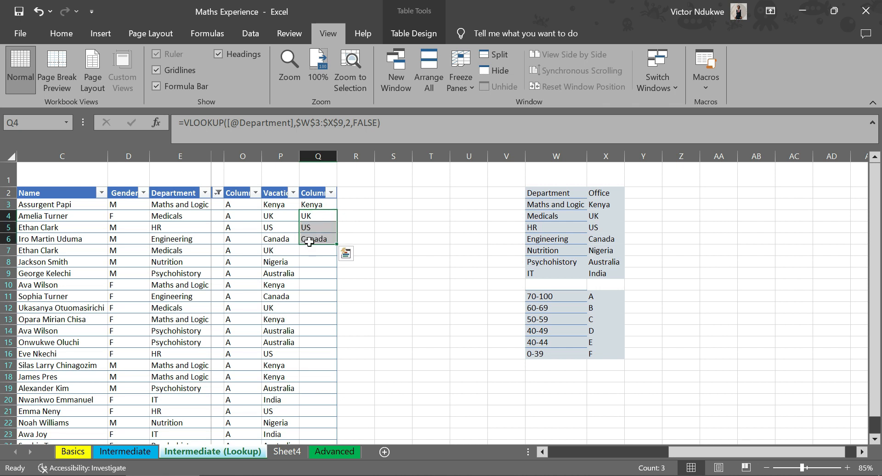
Step: Check the table range and column index of the formula in Q6, and fill it down the rest of column Q
click(309, 237)
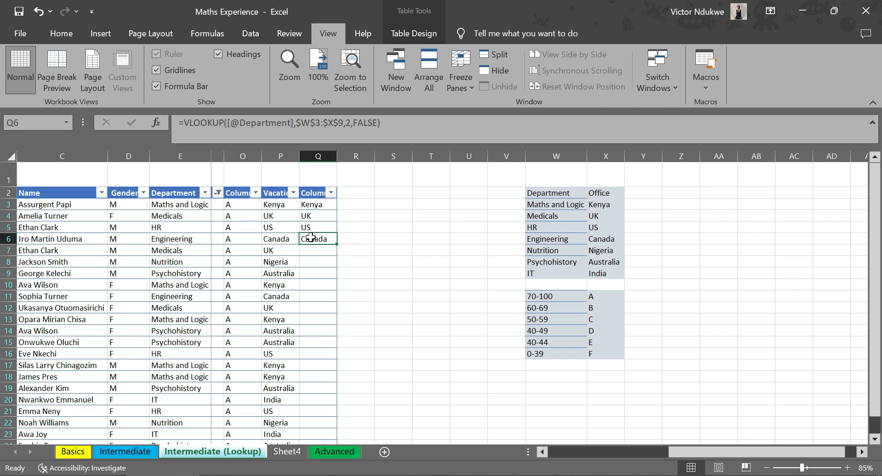
double_click(316, 237)
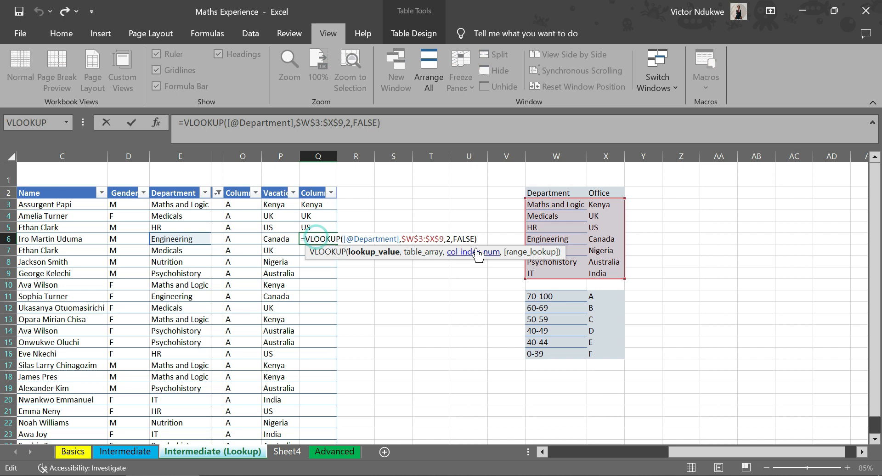
double_click(448, 238)
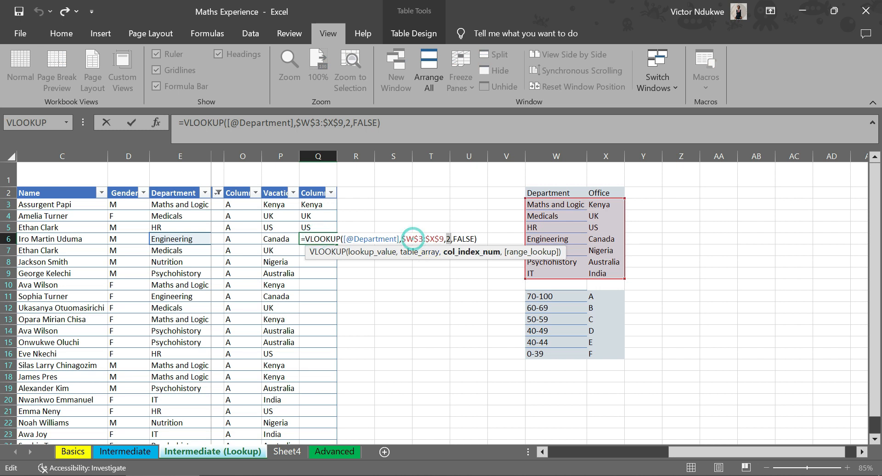
key(Return)
click(309, 241)
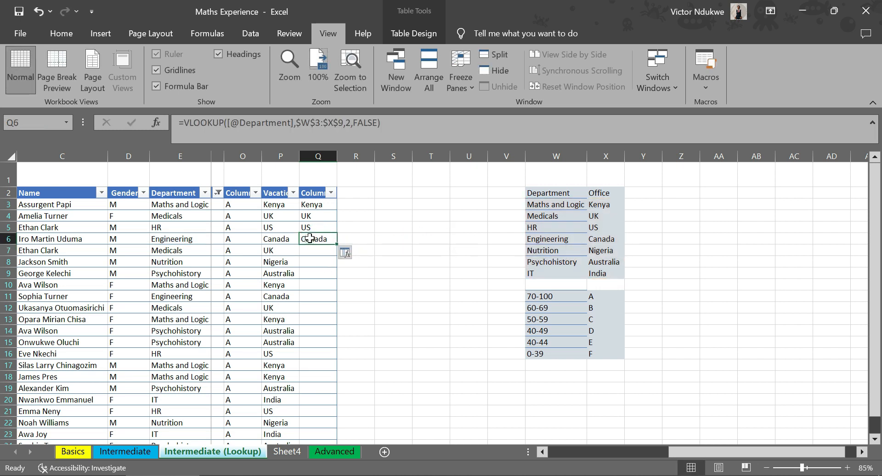
double_click(334, 243)
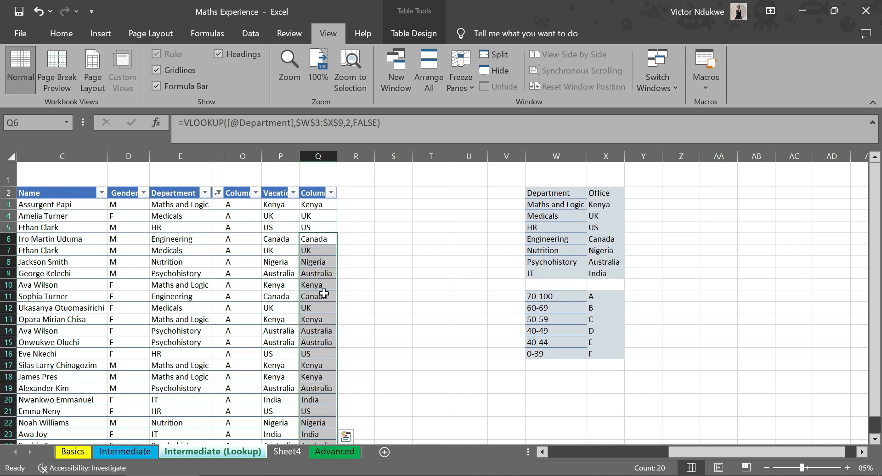
Step: Compare the nested IF formula in P3 with the VLOOKUP formulas in Q3, Q6 and Q12 and their Department cells
click(274, 206)
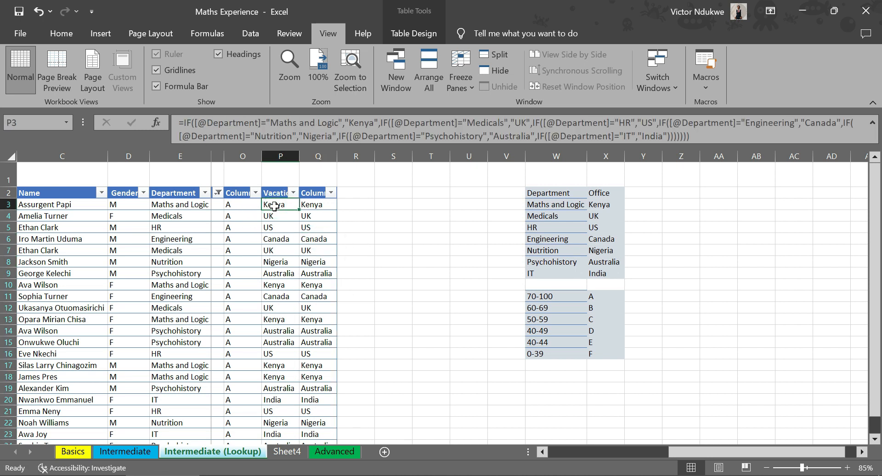
click(316, 207)
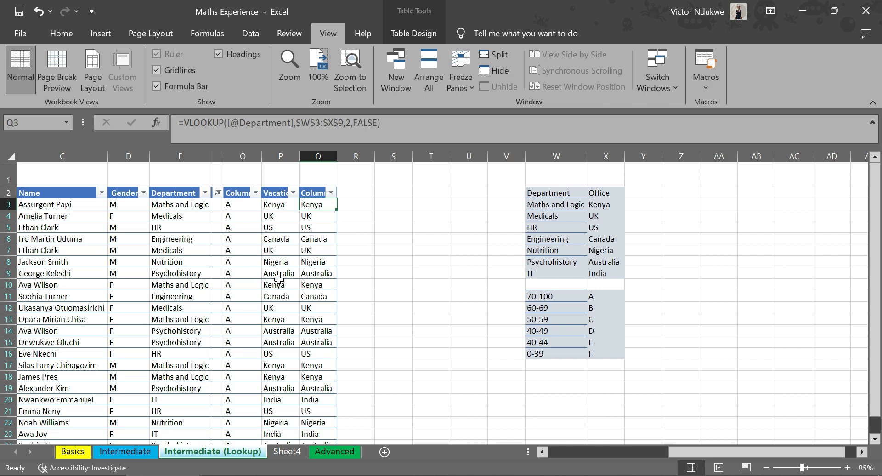
click(307, 241)
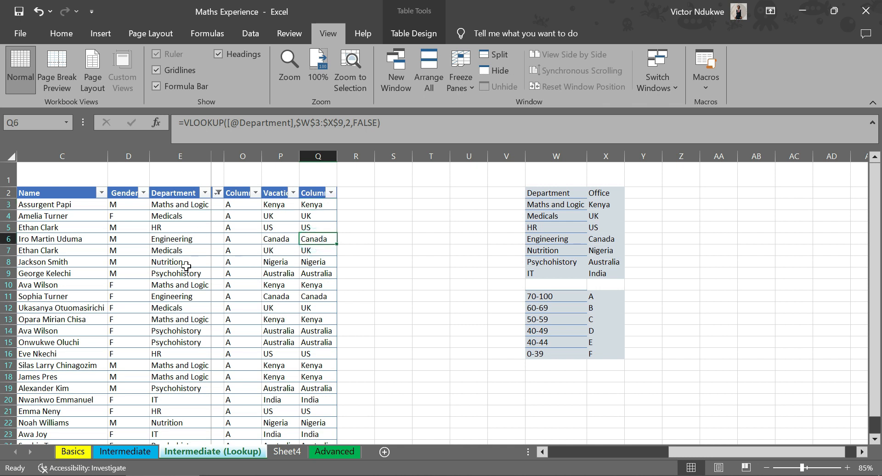
click(170, 240)
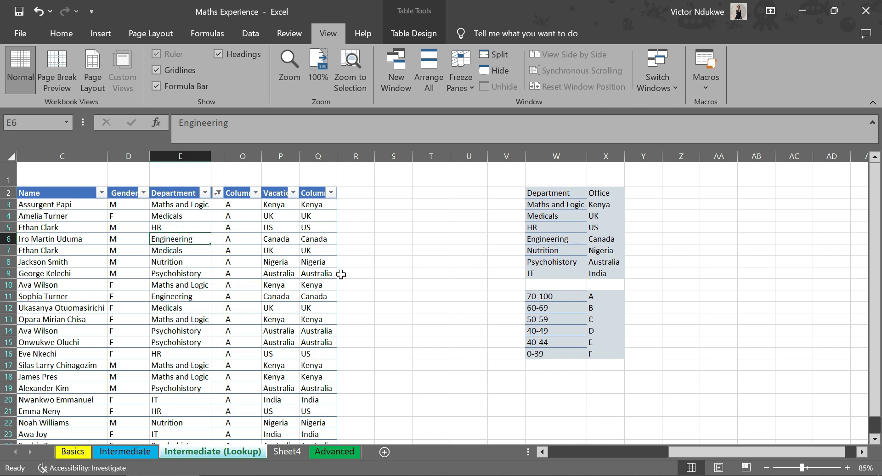
click(321, 309)
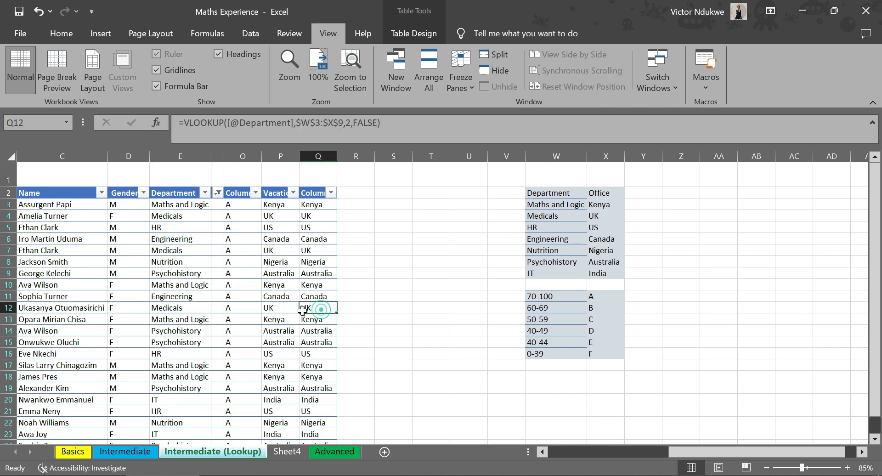
click(180, 307)
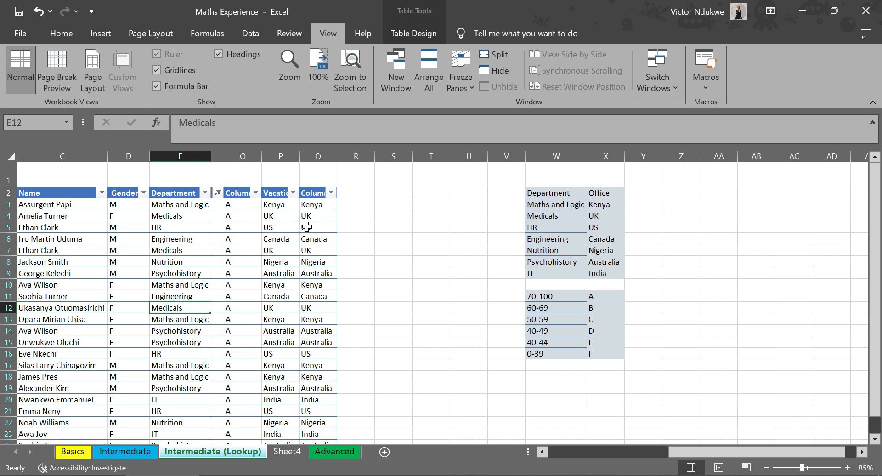
click(311, 205)
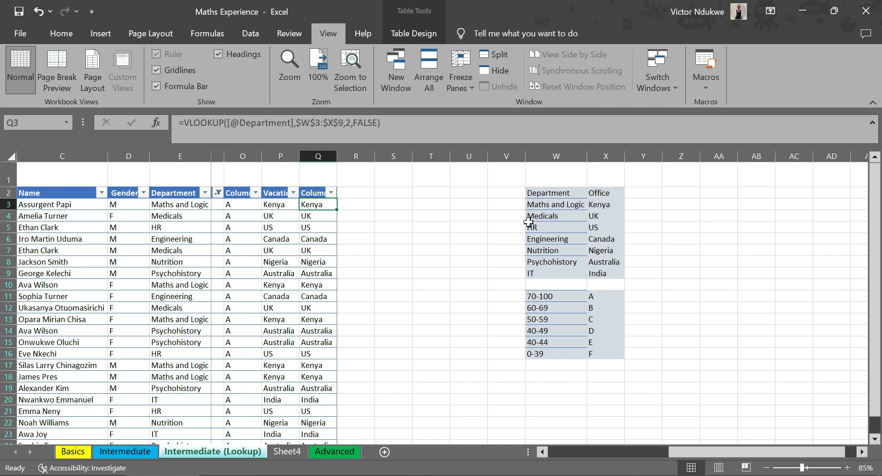
Step: Copy the Department/Office reference table W2:X9 and paste it transposed at W19
drag(541, 193, 591, 272)
right_click(578, 251)
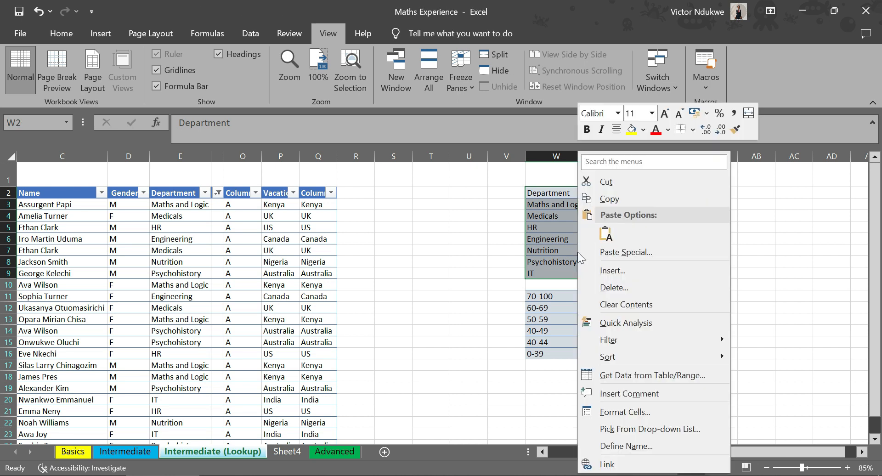
click(614, 194)
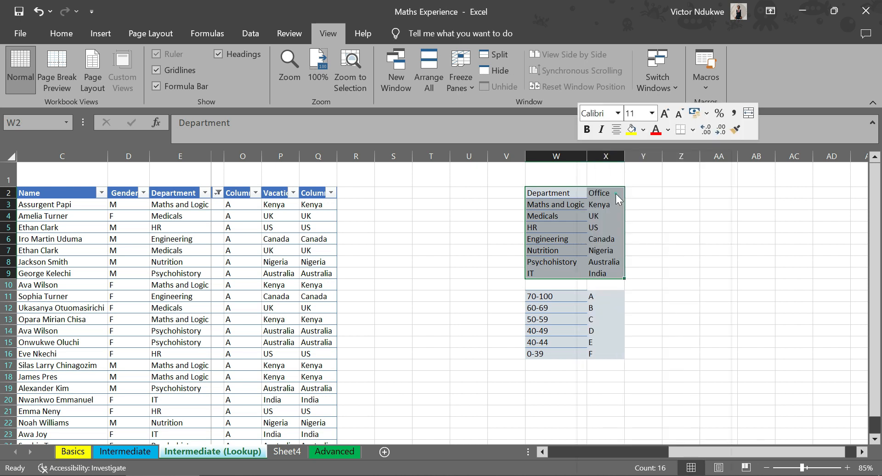
click(536, 390)
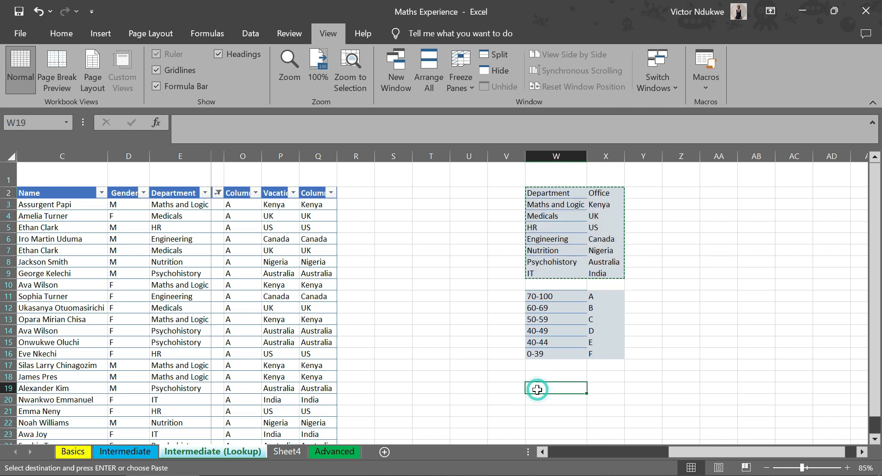
right_click(537, 389)
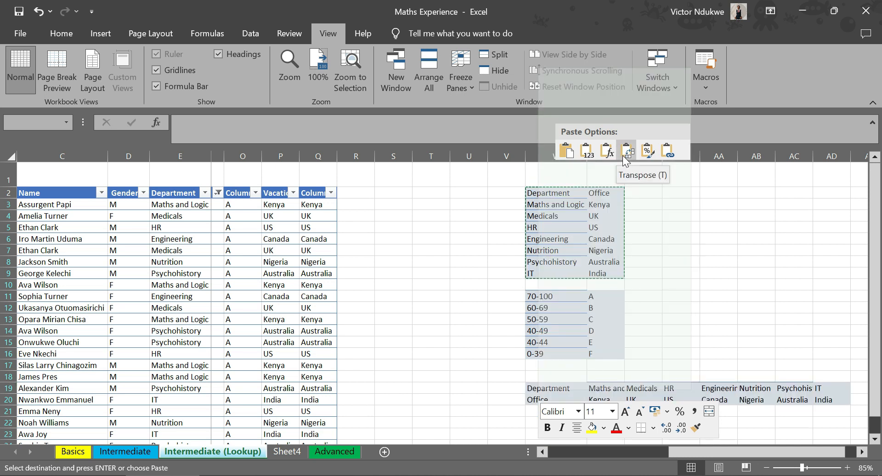
click(626, 151)
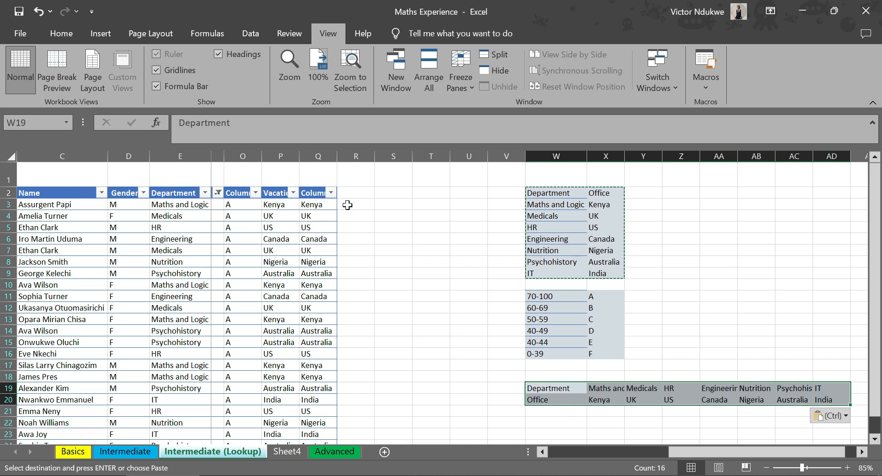
Step: Start a VLOOKUP formula in R3 with the Department cell E3 as its lookup value
click(320, 208)
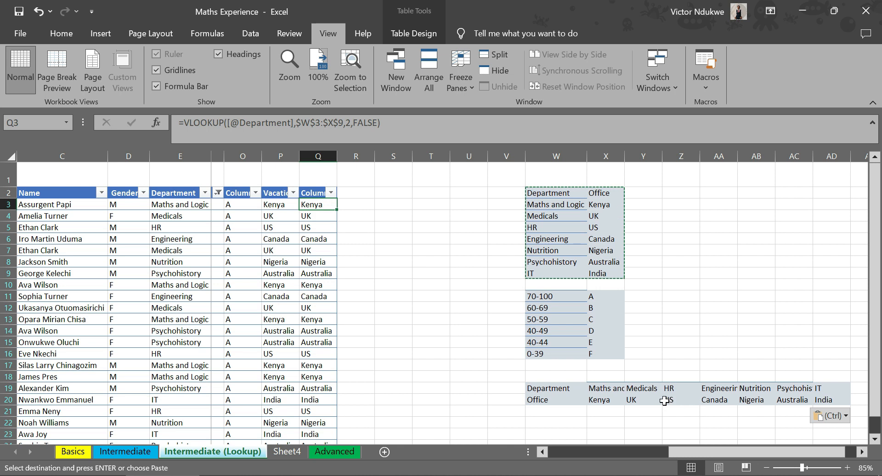
click(348, 207)
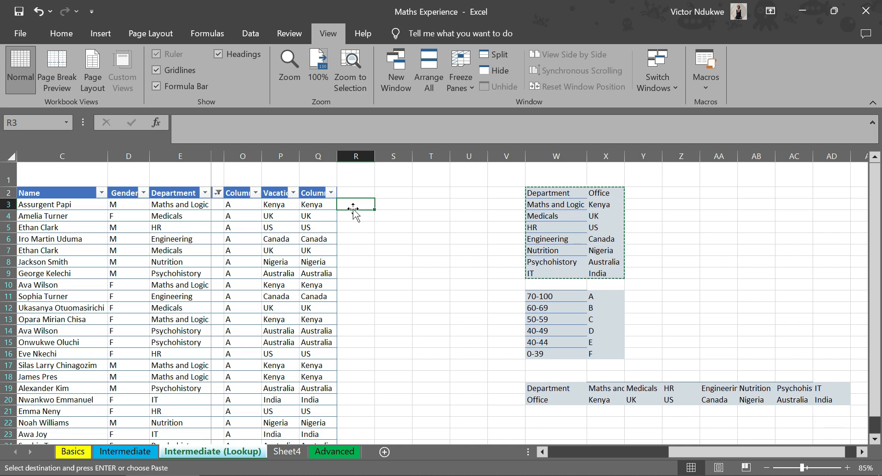
text(=V)
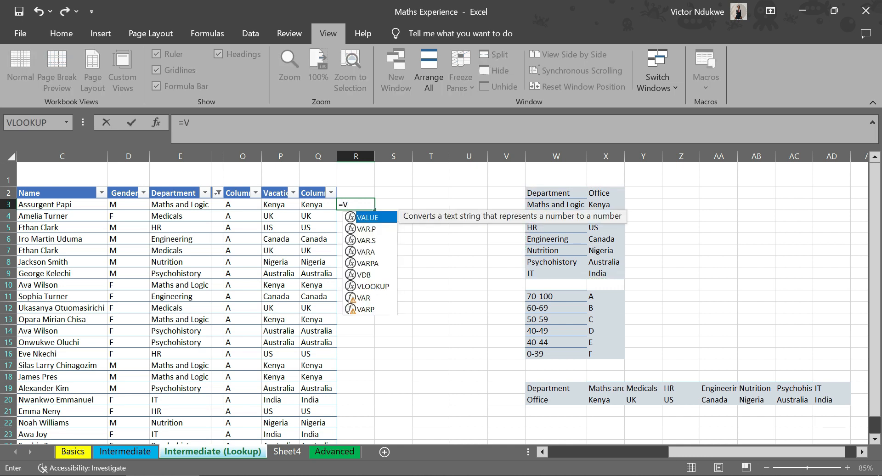
text(LOOKU)
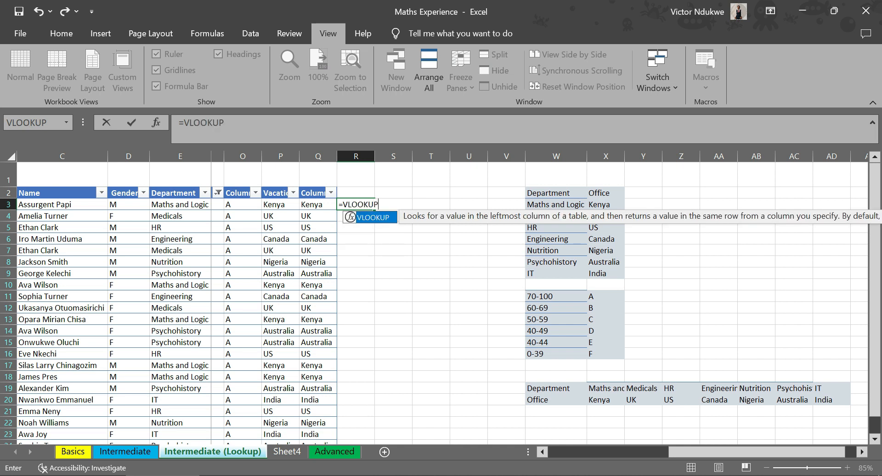
text(P()
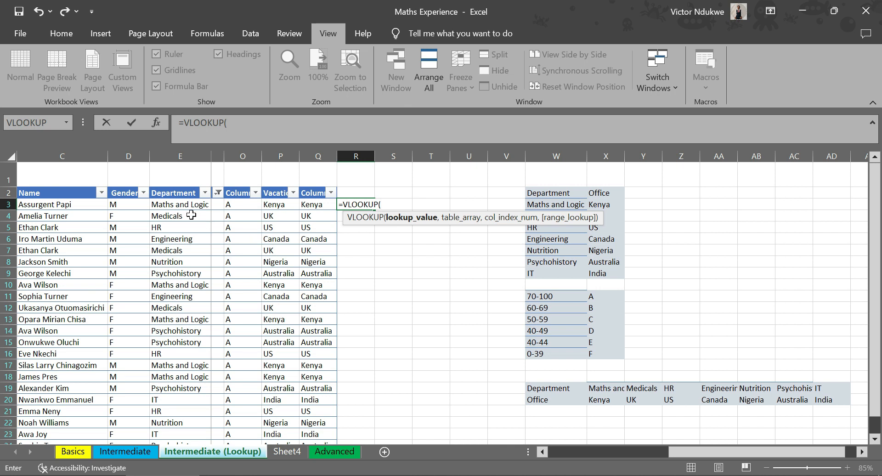
click(178, 204)
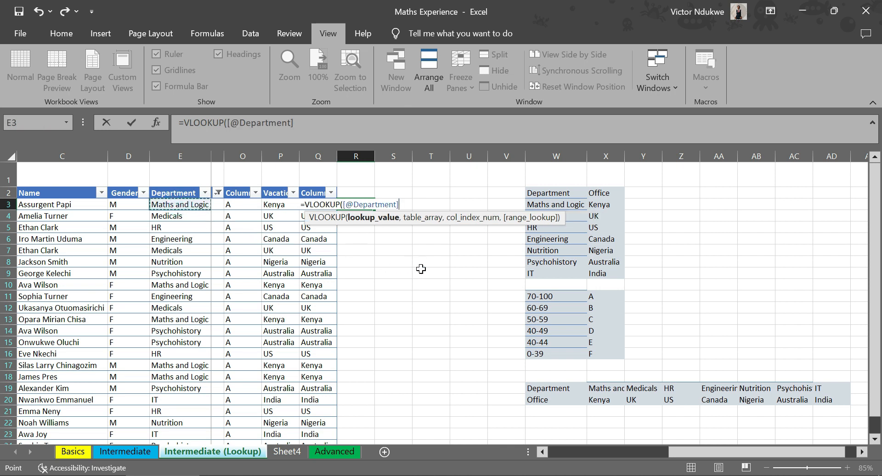
text(,)
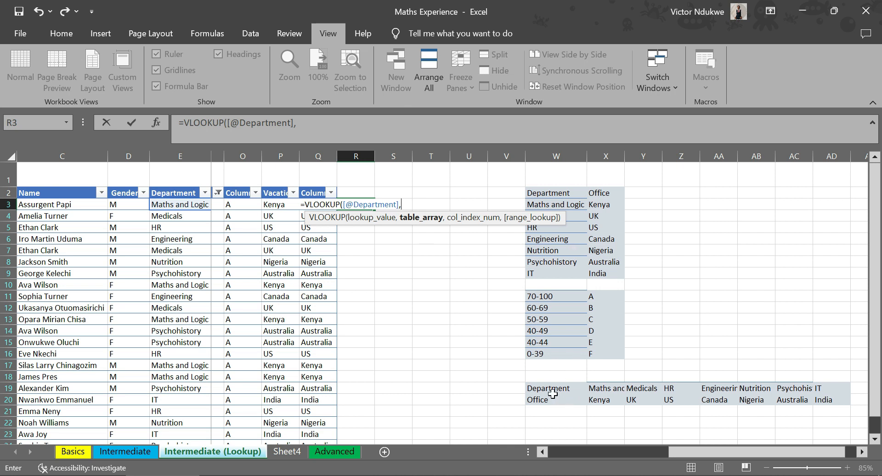
Step: Try to complete the VLOOKUP in R3 with the transposed table W19:AD20, column index 2 and exact match (FALSE)
drag(543, 388, 836, 405)
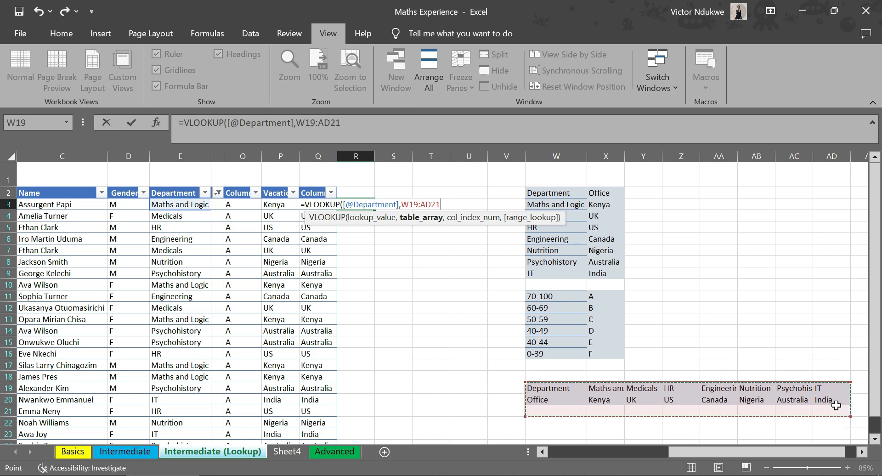
click(566, 398)
drag(555, 389, 833, 392)
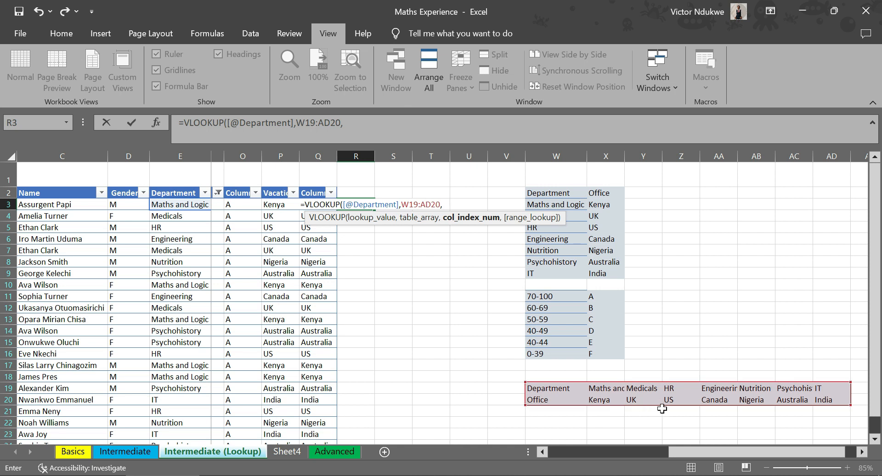
text(2,)
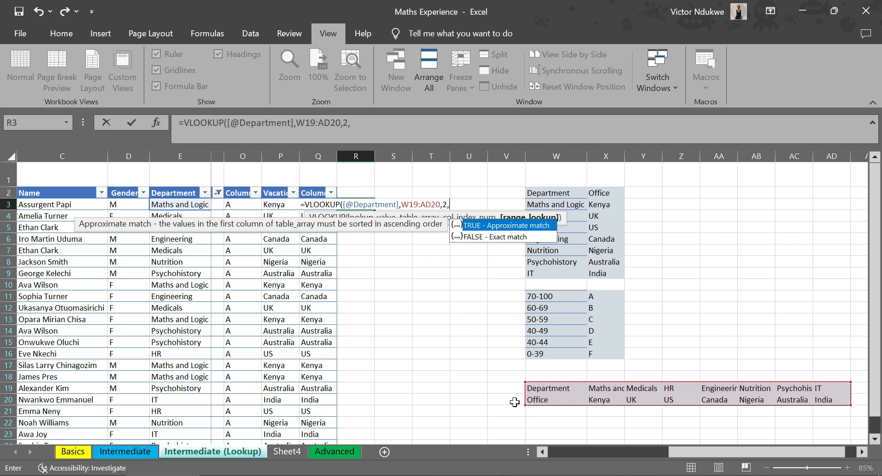
click(477, 243)
double_click(477, 238)
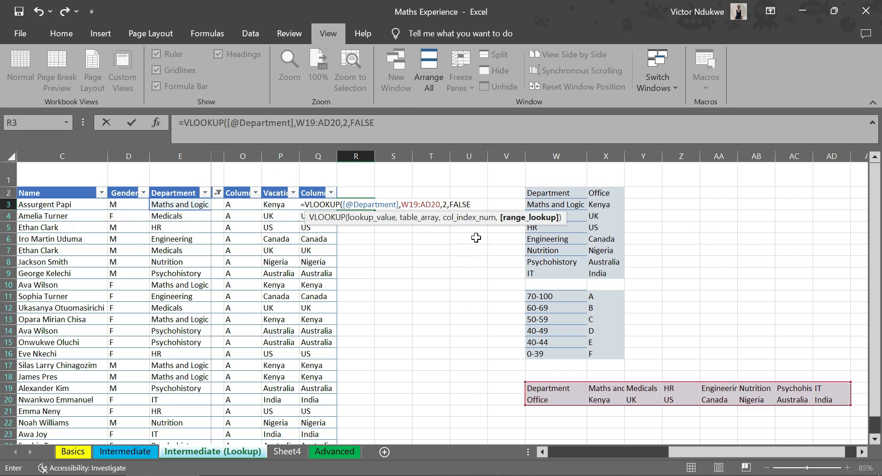
key(Return)
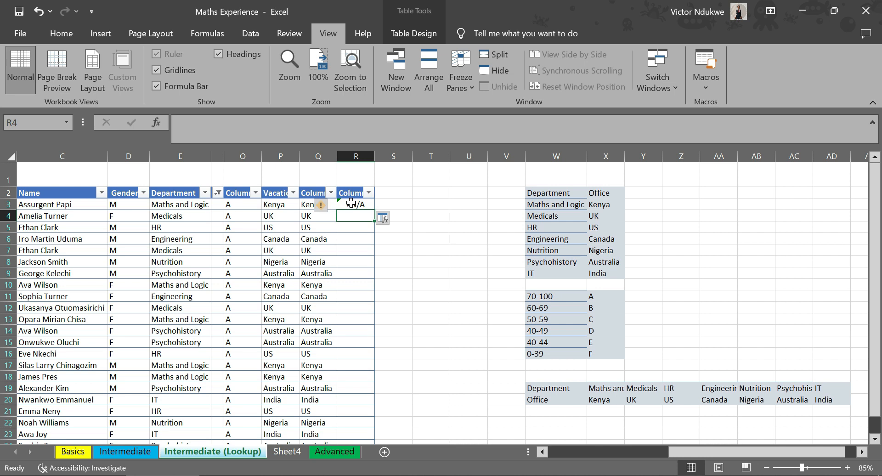
Step: Check the error options for the VLOOKUP result in R3, and undo the formula entry
click(355, 209)
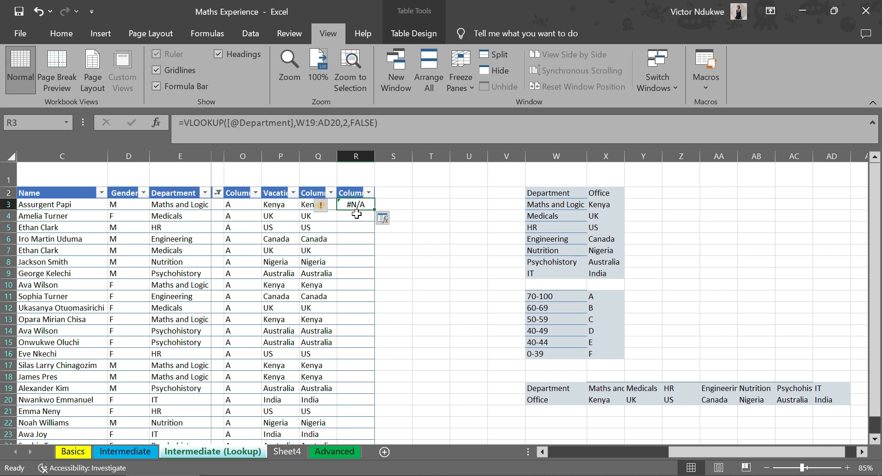
click(319, 208)
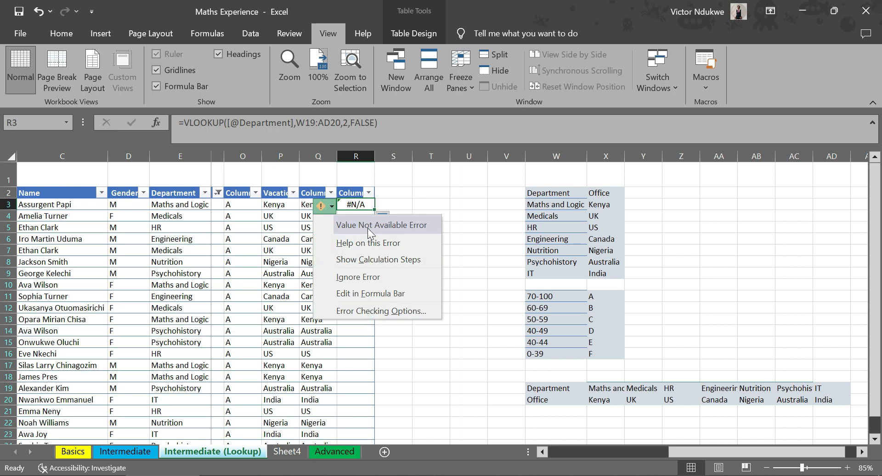
click(373, 208)
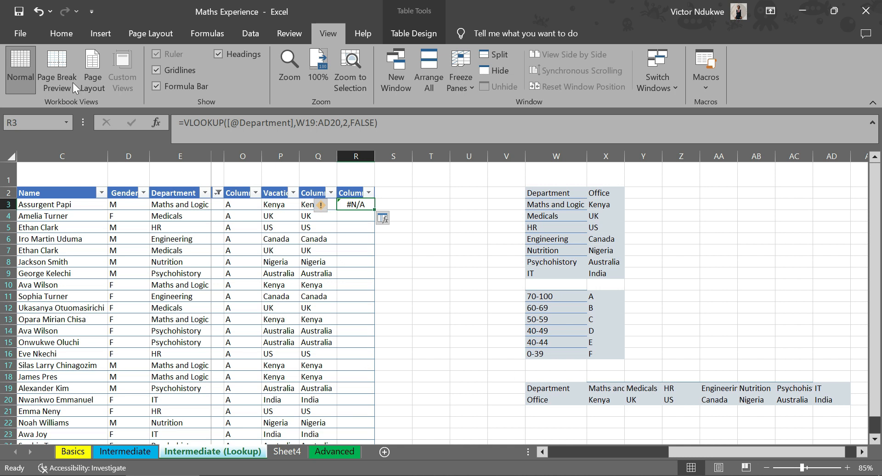
click(34, 13)
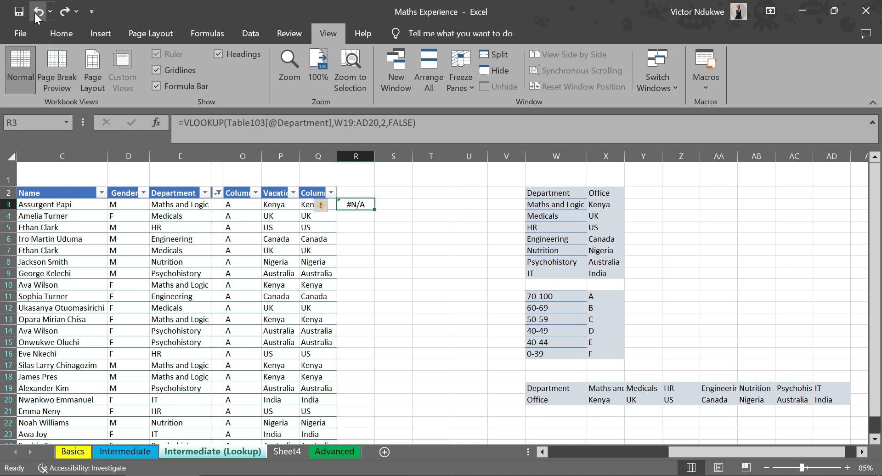
click(35, 13)
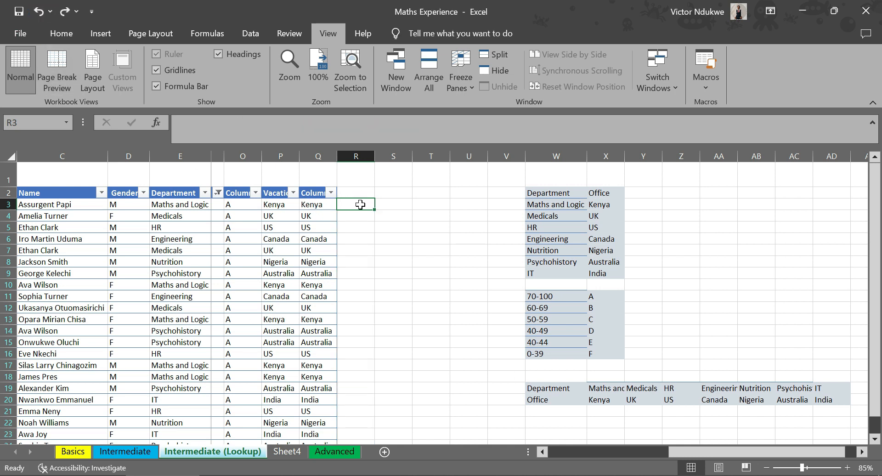
Step: Start an HLOOKUP formula in R3 with Department cell E3 as lookup value and the absolute range $W$19:$AD$20 as table array
text(=HLOOK)
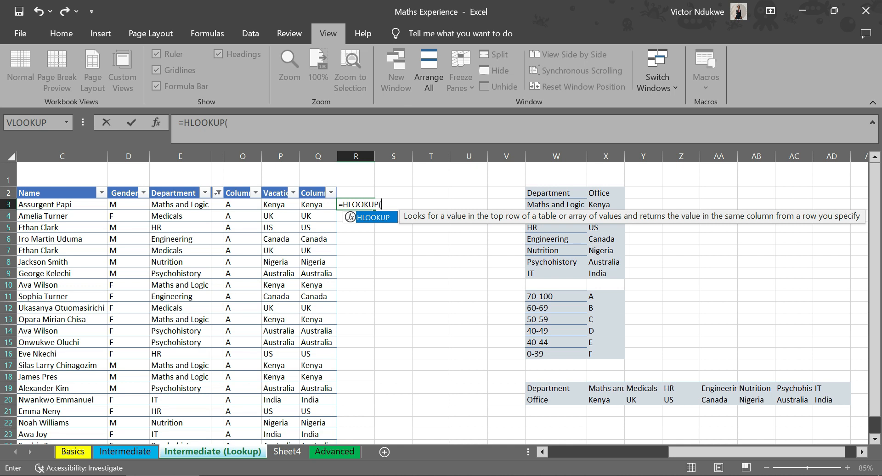
text(UP()
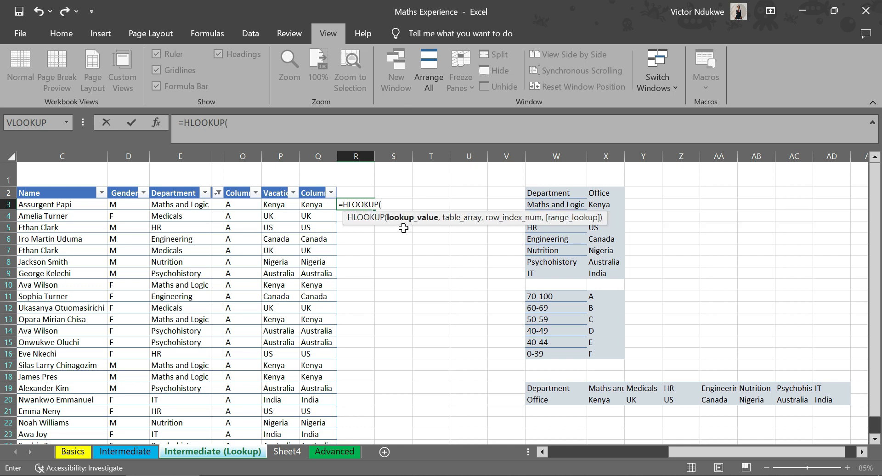
click(180, 207)
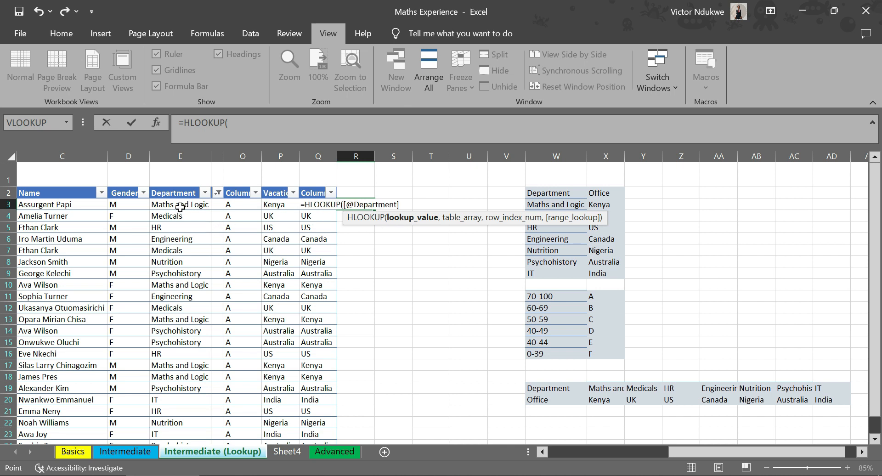
text(,)
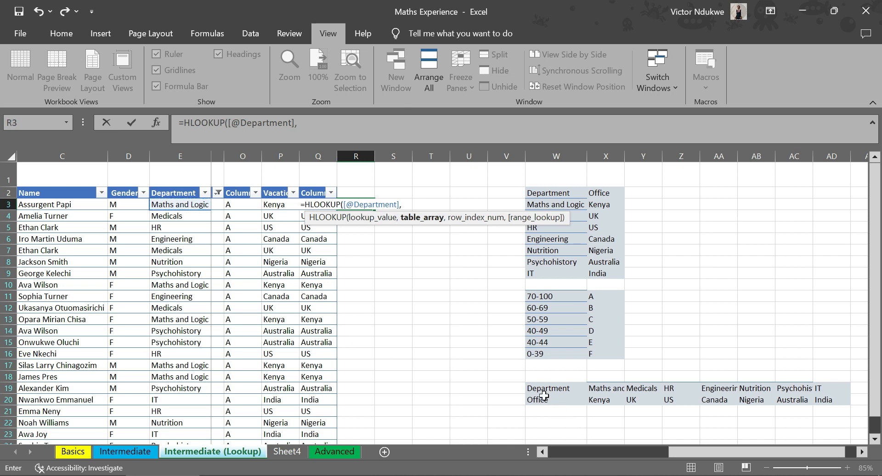
drag(542, 390, 842, 403)
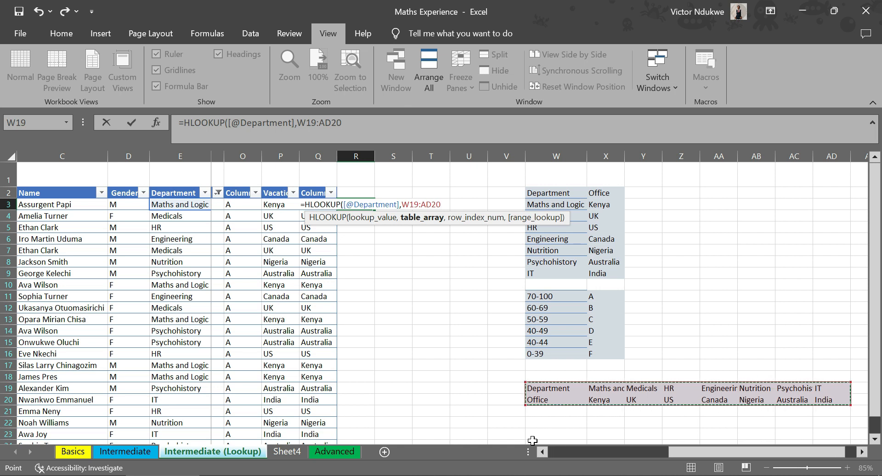
key(F4)
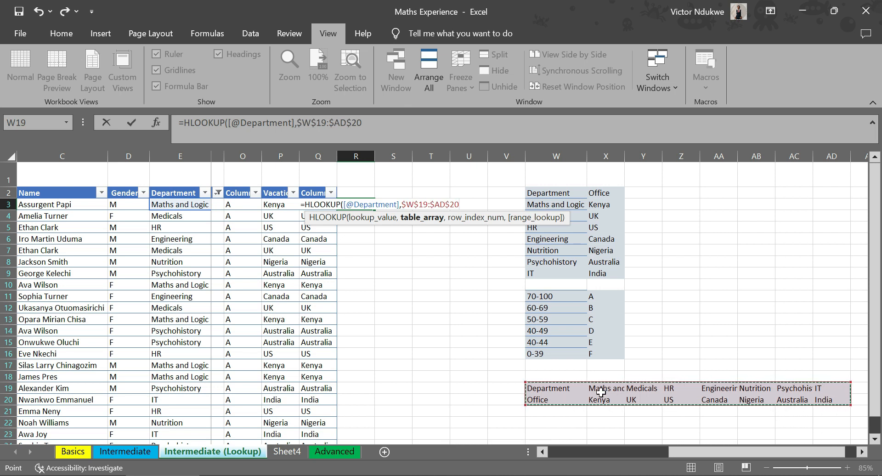
Step: Complete the HLOOKUP in R3 with row index 2 and exact match (FALSE), and fill it down column R
text(,)
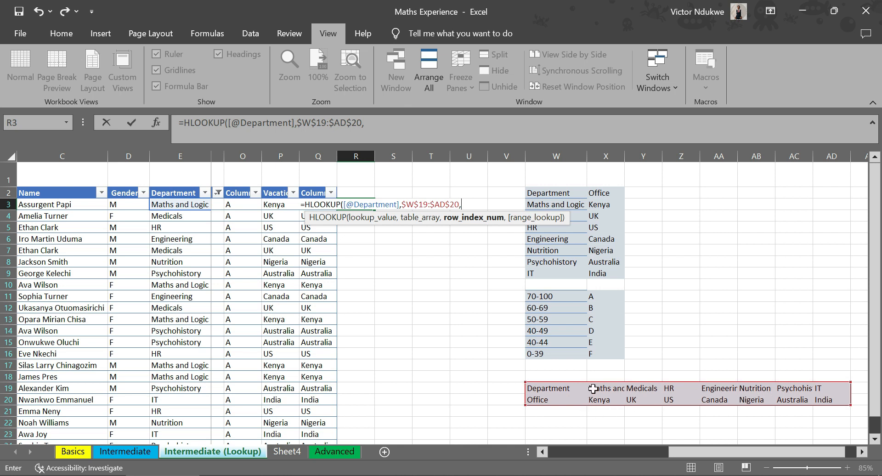
text(2,)
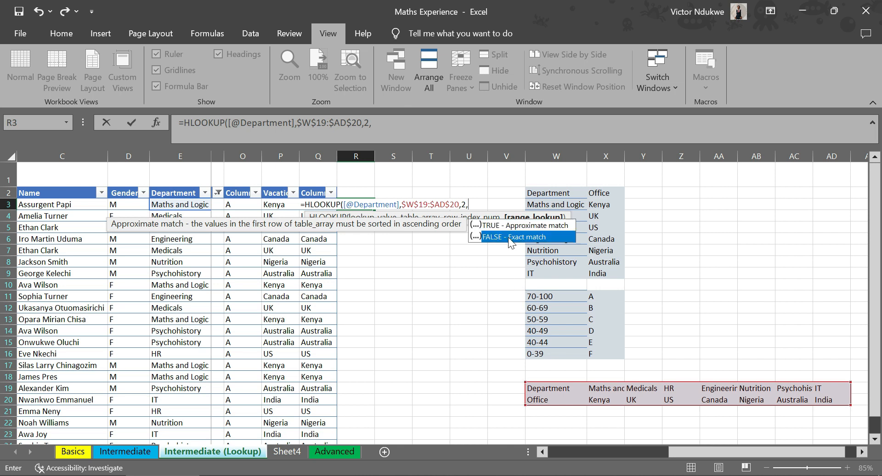
double_click(508, 237)
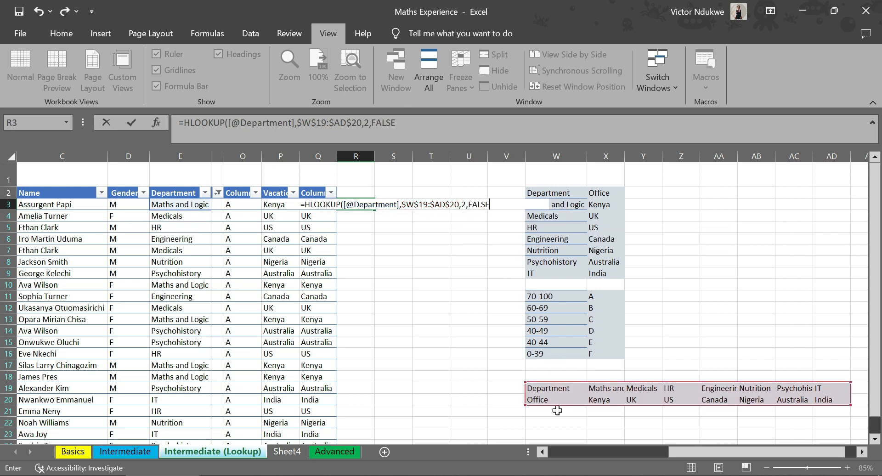
key(Return)
click(363, 205)
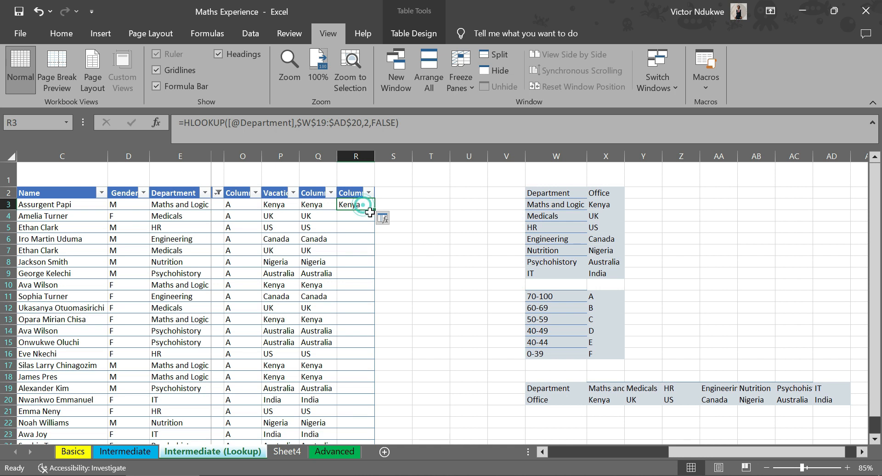
double_click(374, 209)
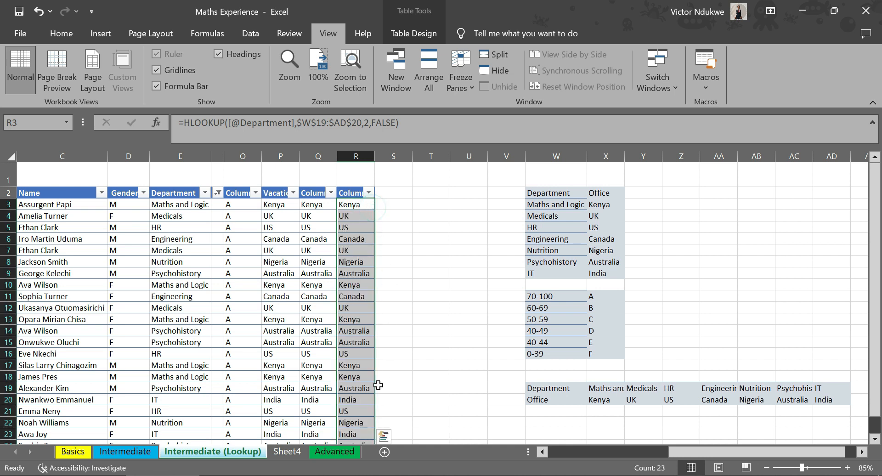
Step: Compare the nested IF formula in P3 with the VLOOKUP formula in Q3
click(280, 203)
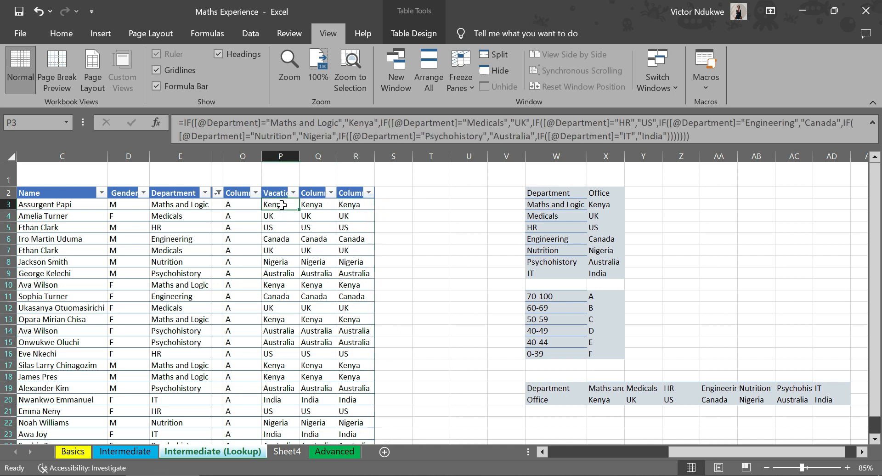
click(322, 206)
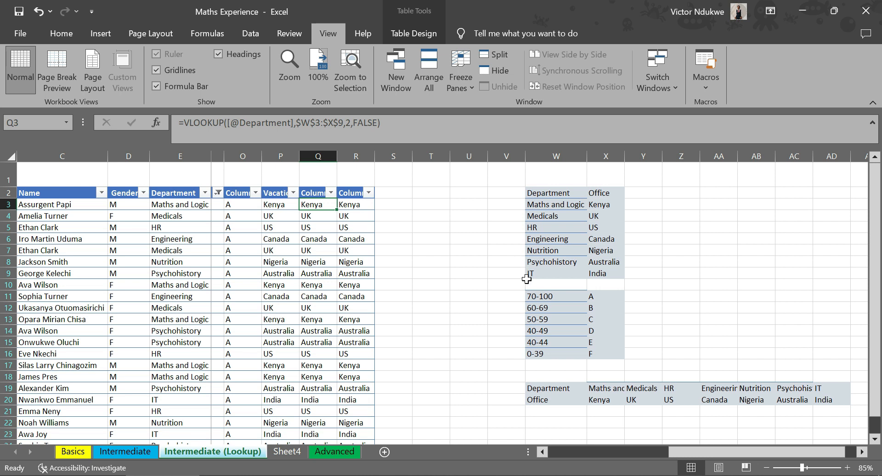
Step: Rename the table header in Q2 to VLOOKUP
scroll(529, 288, left, 4)
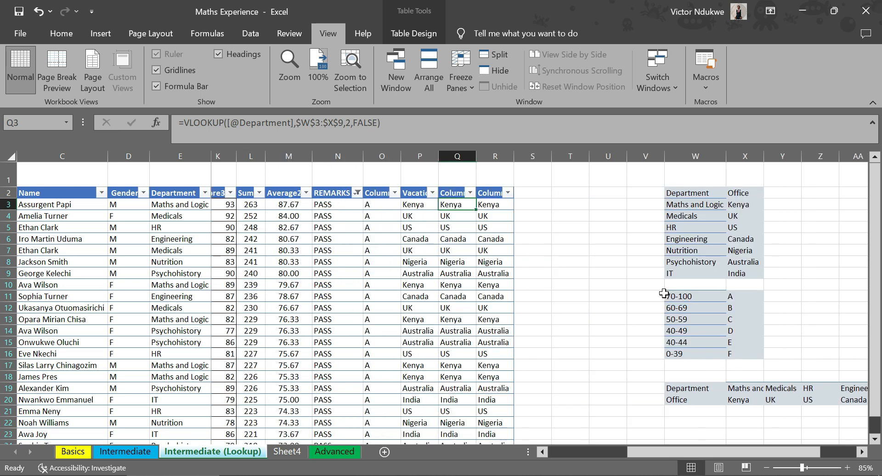
click(448, 192)
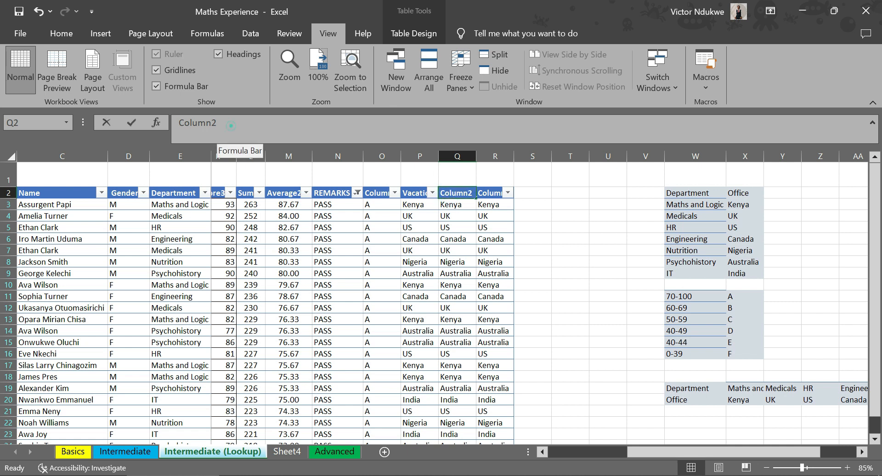
double_click(231, 125)
text(VLOOK)
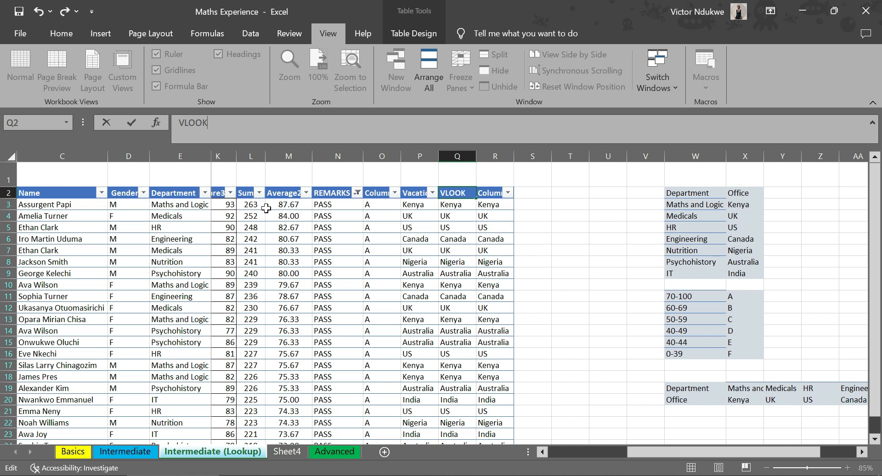
text(UP)
key(Return)
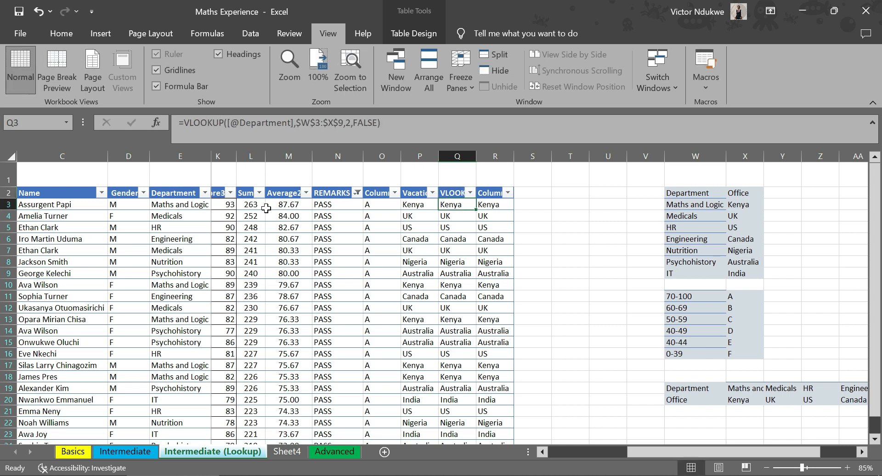
Step: Rename the table header in R2 to HLOOKUP
click(491, 188)
click(492, 194)
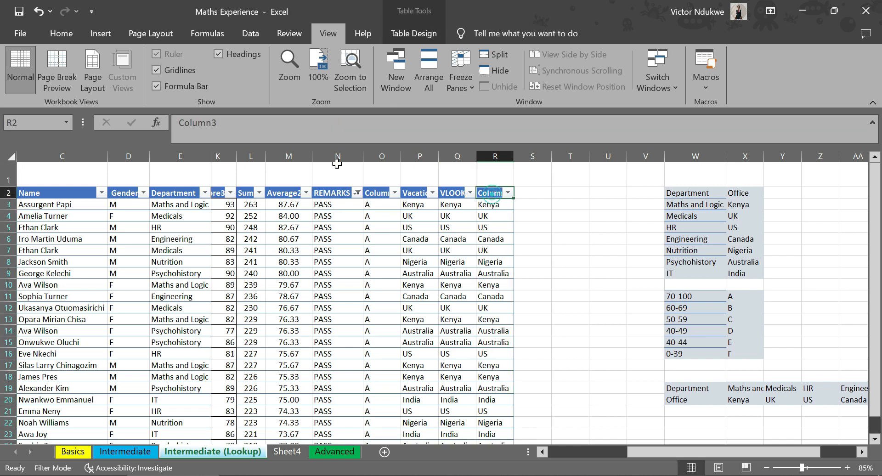
click(276, 136)
drag(219, 123, 180, 122)
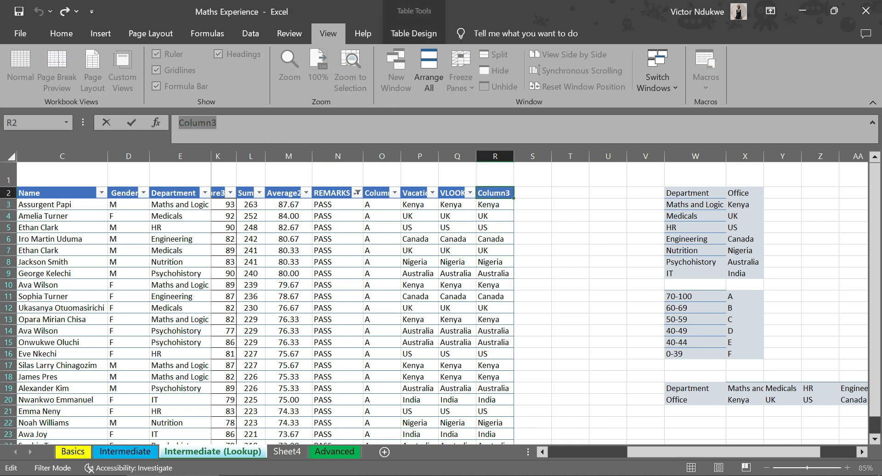
text(HLOOKUP)
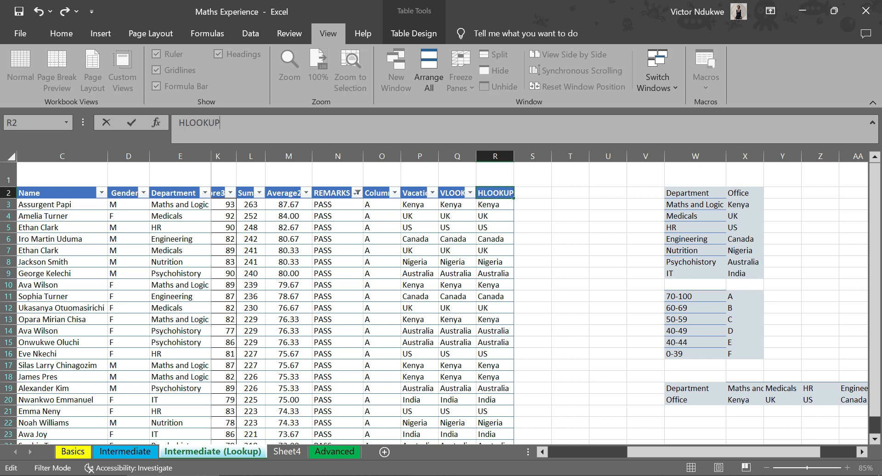
key(Return)
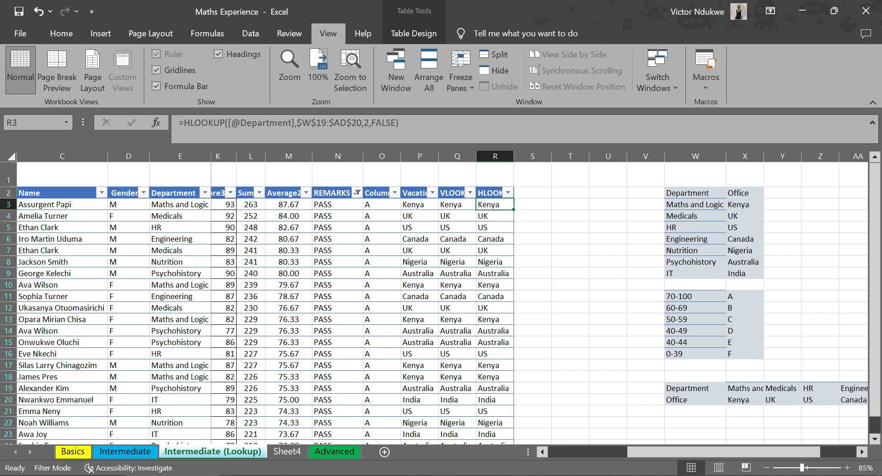